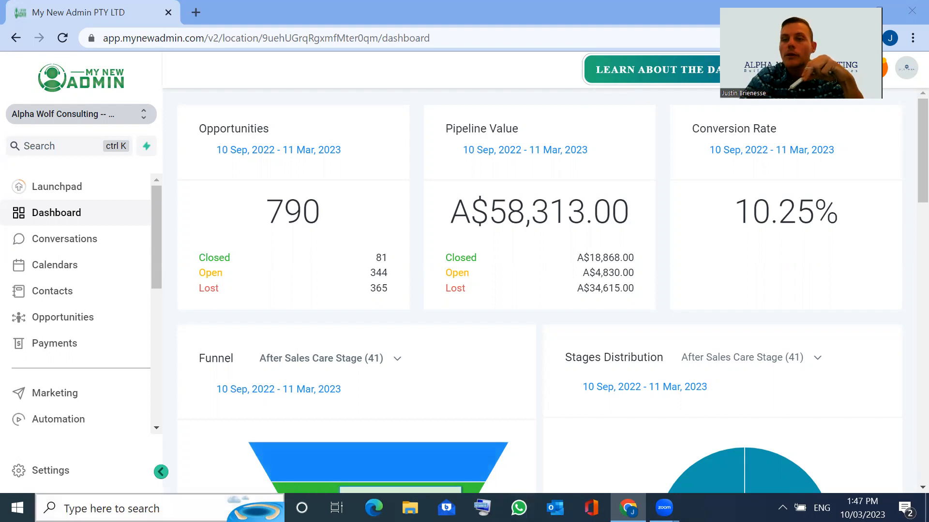
Step: Switch the dashboard's Funnel chart to the Book Zoom Stage pipeline
scroll(253, 346, down, 6)
scroll(522, 386, up, 3)
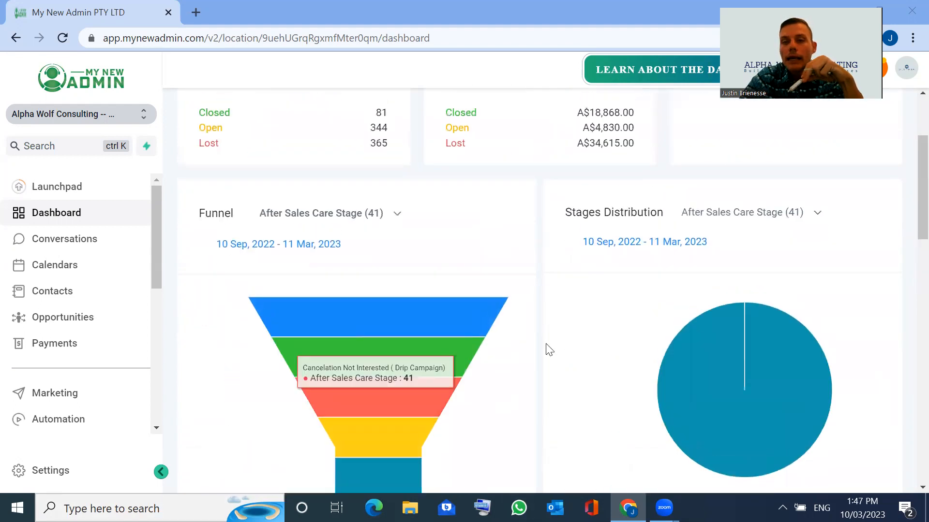
scroll(556, 367, down, 5)
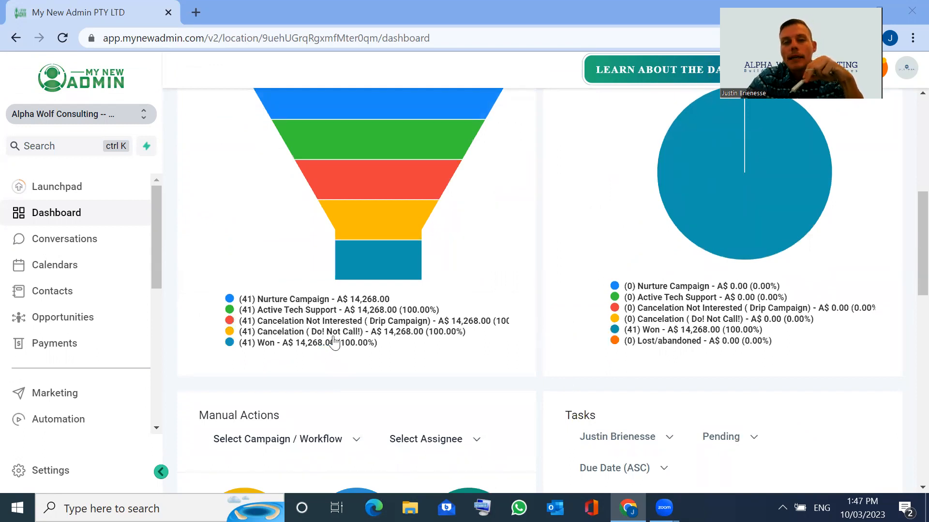
scroll(332, 247, up, 3)
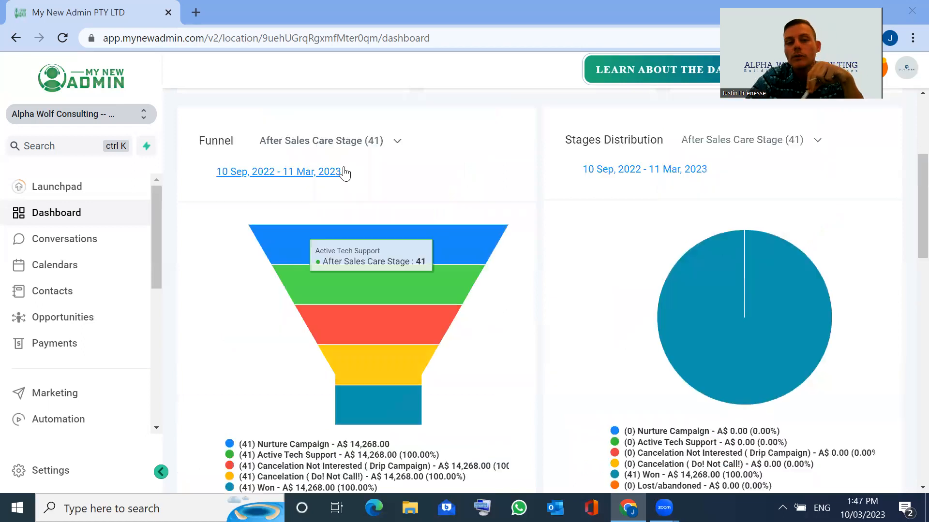
scroll(331, 246, down, 2)
scroll(331, 247, up, 2)
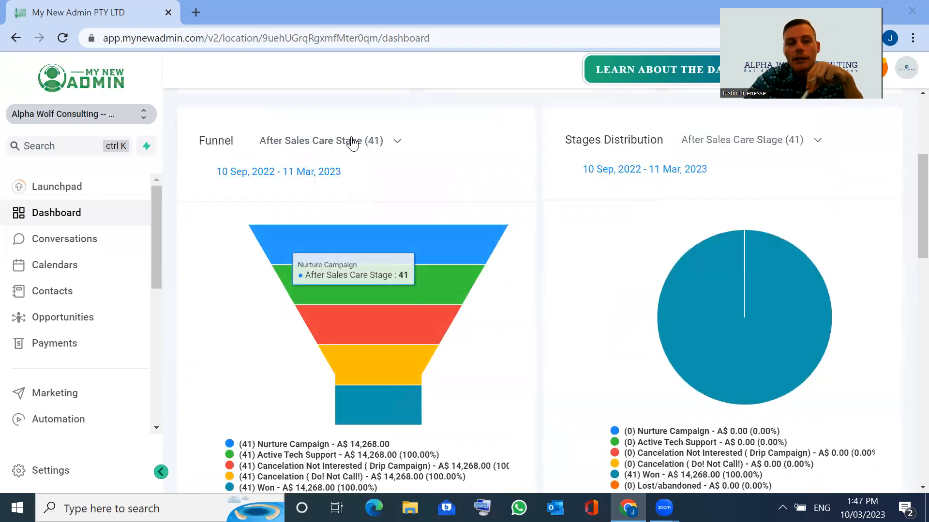
click(351, 143)
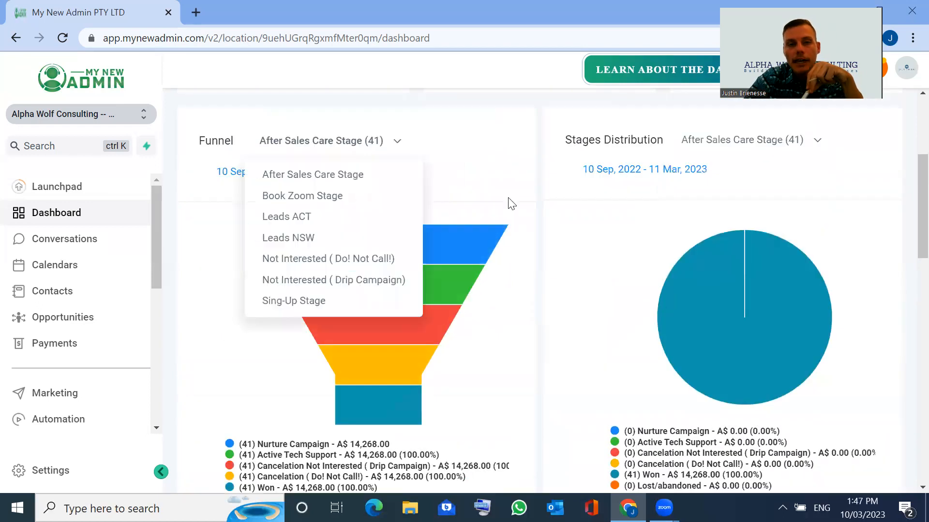
click(370, 198)
Step: Examine the dashboard's funnel breakdown, Manual Actions, Tasks and Lead Source Report sections
scroll(377, 170, down, 1)
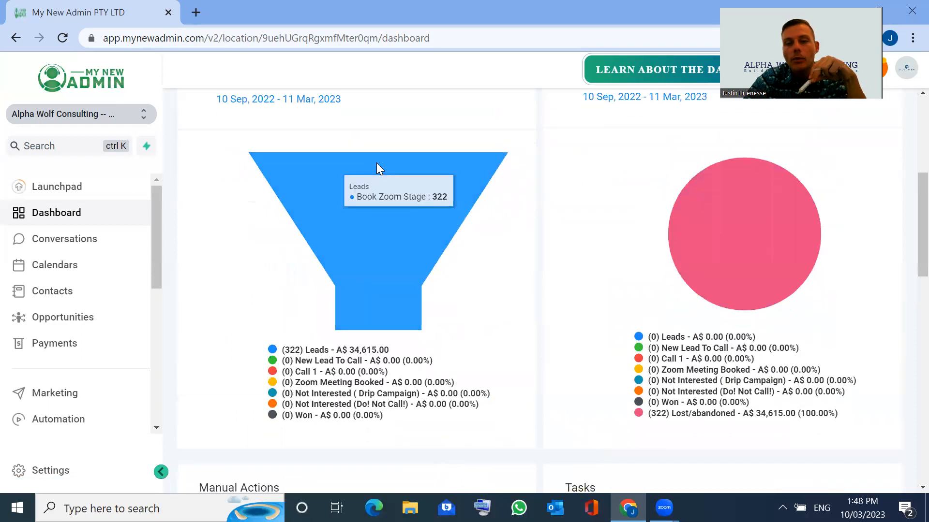
scroll(382, 278, down, 3)
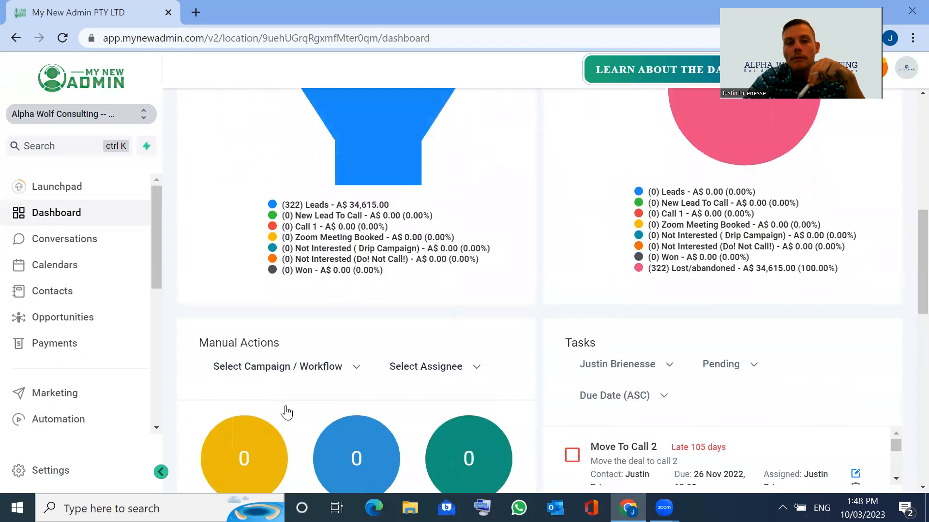
scroll(342, 297, down, 4)
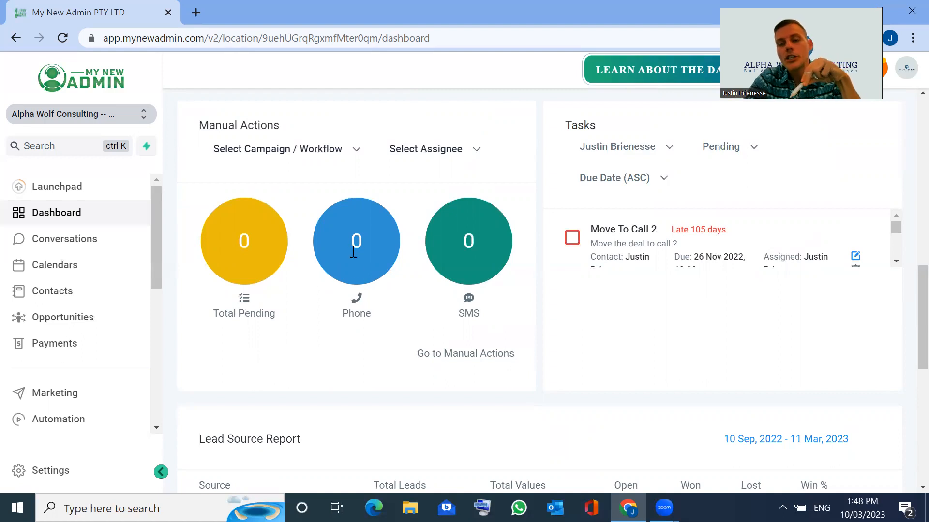
scroll(387, 300, down, 6)
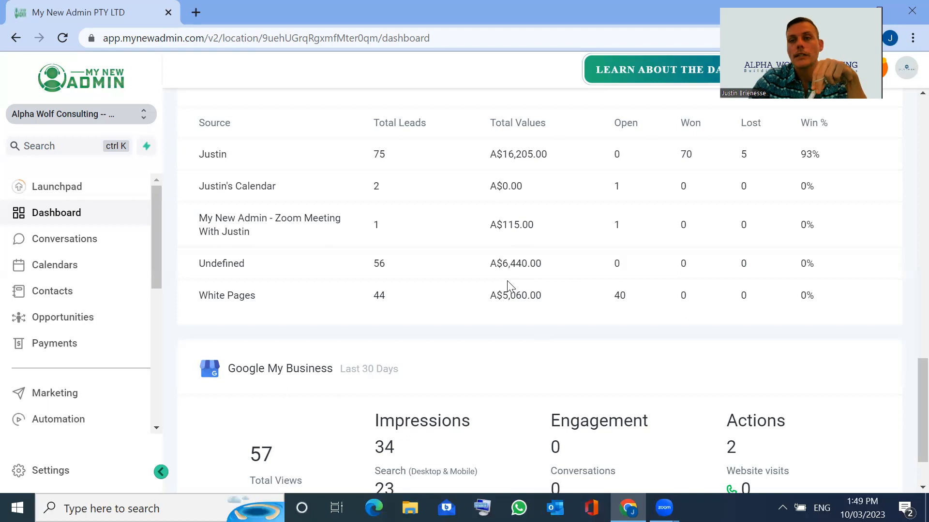
scroll(593, 249, up, 3)
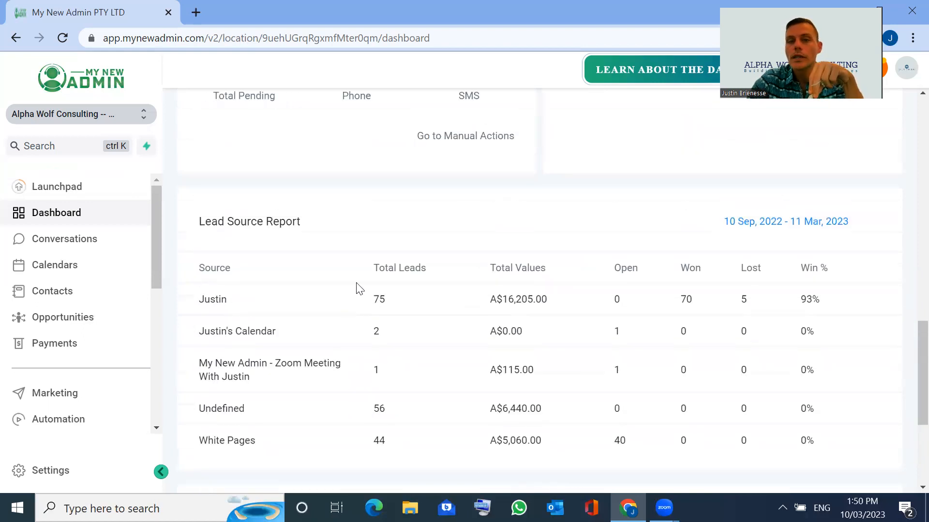
scroll(360, 281, up, 6)
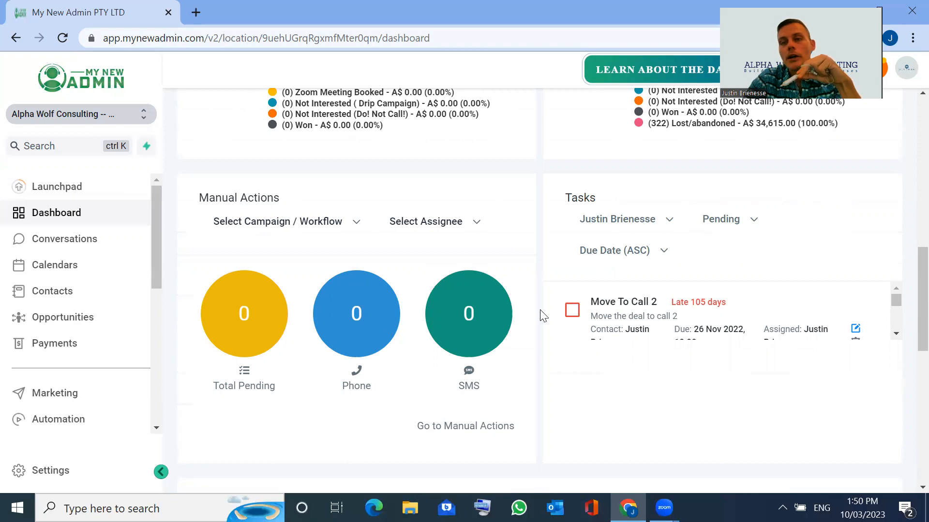
scroll(540, 315, up, 4)
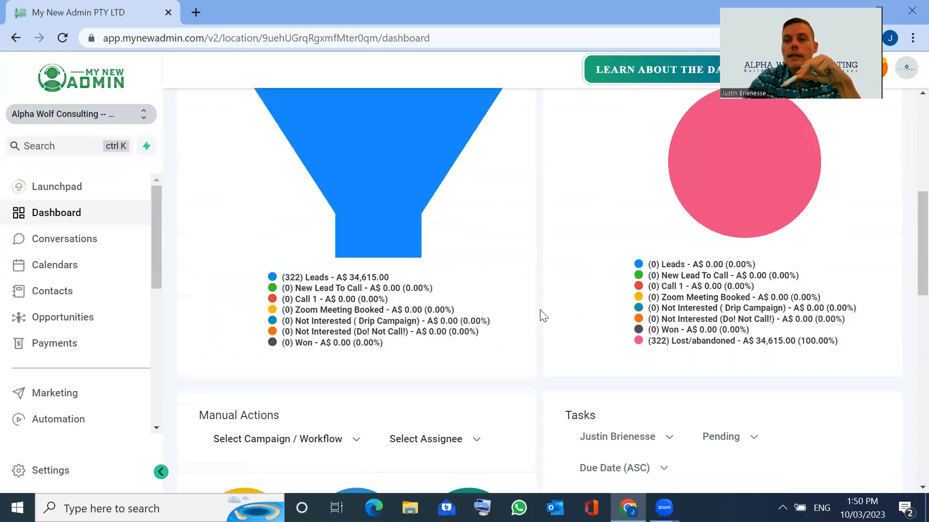
scroll(548, 319, down, 3)
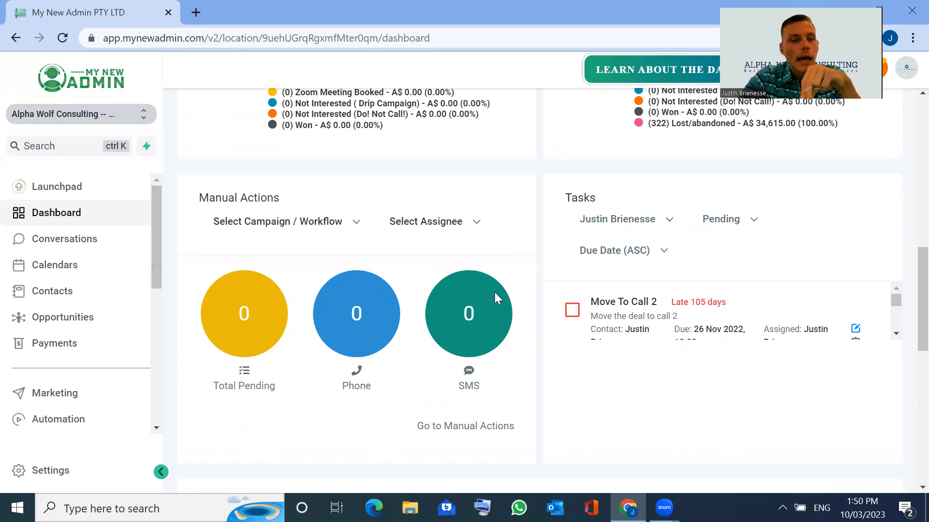
Step: Open the Opportunities board and look through the stages of the Book Zoom Stage pipeline
click(103, 325)
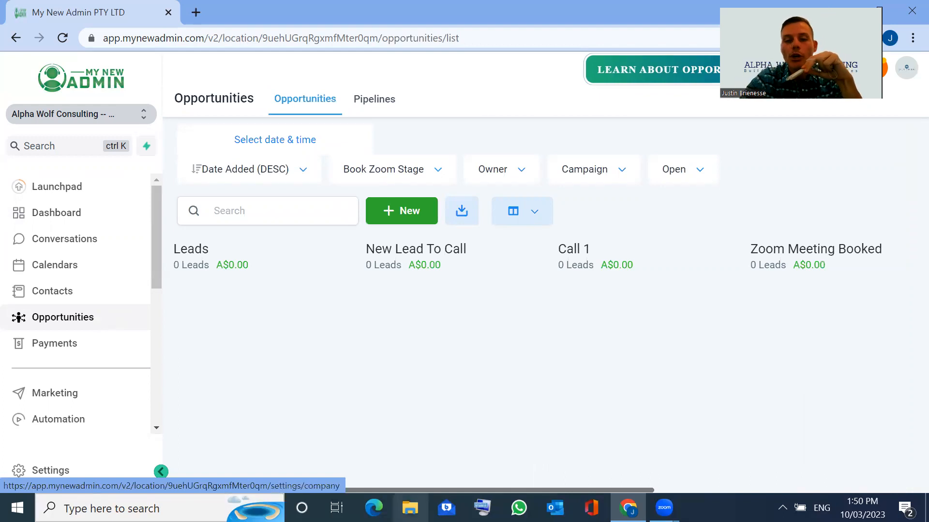
scroll(327, 467, right, 8)
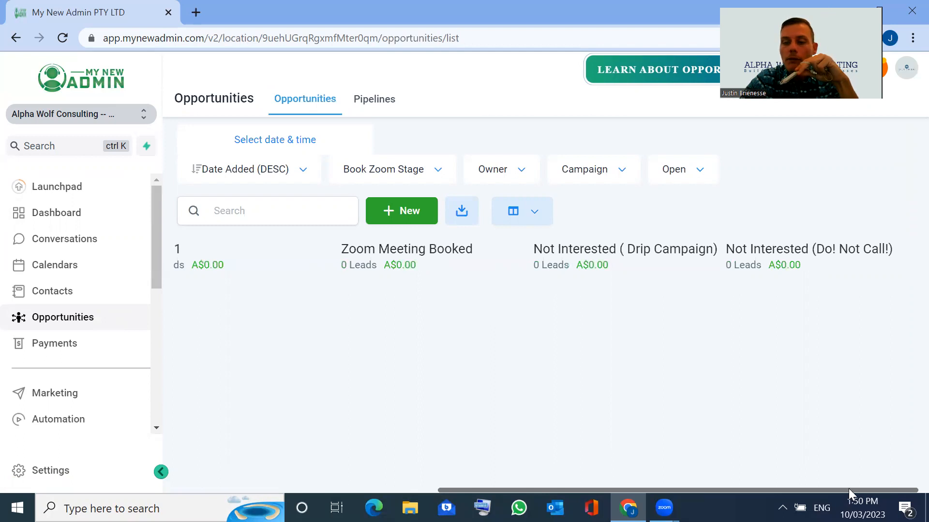
drag(848, 488, 624, 471)
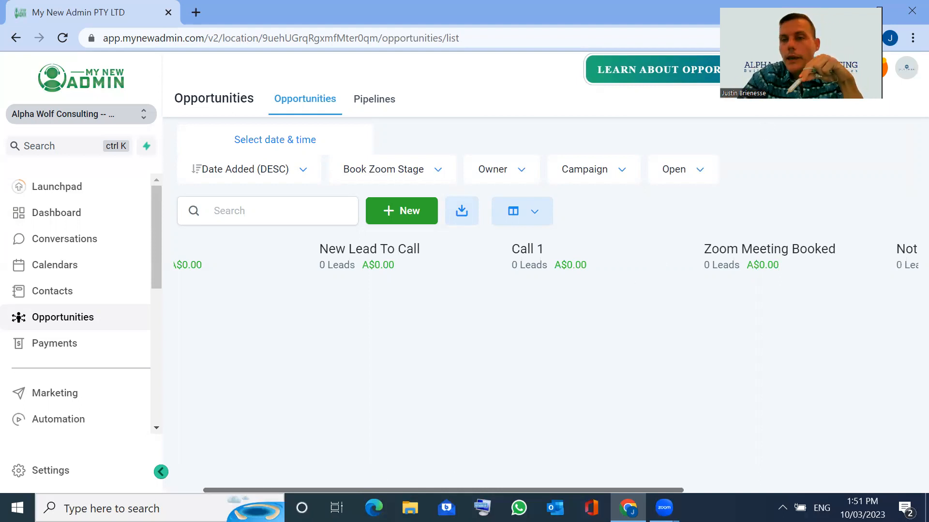
scroll(546, 338, right, 2)
scroll(545, 338, right, 2)
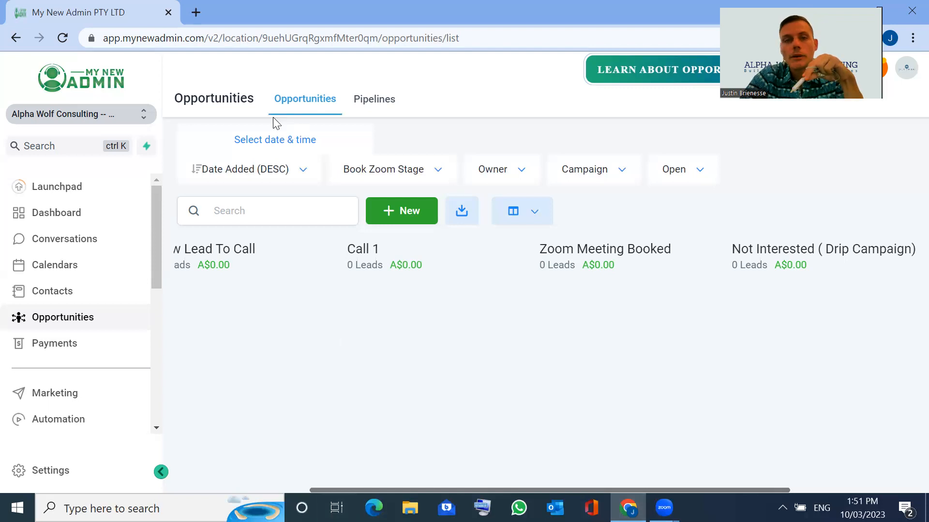
Step: Switch the opportunities board to the Sing-Up Stage pipeline and look through its stages
click(419, 168)
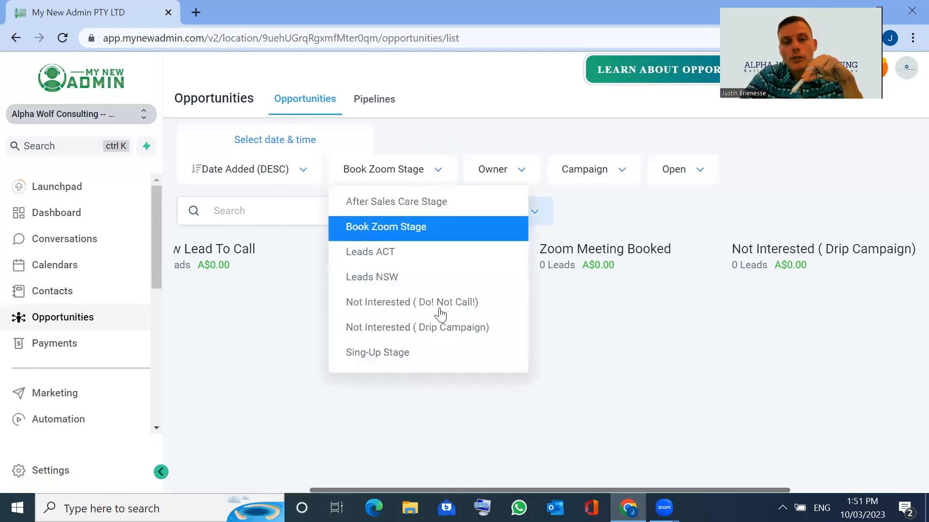
click(428, 356)
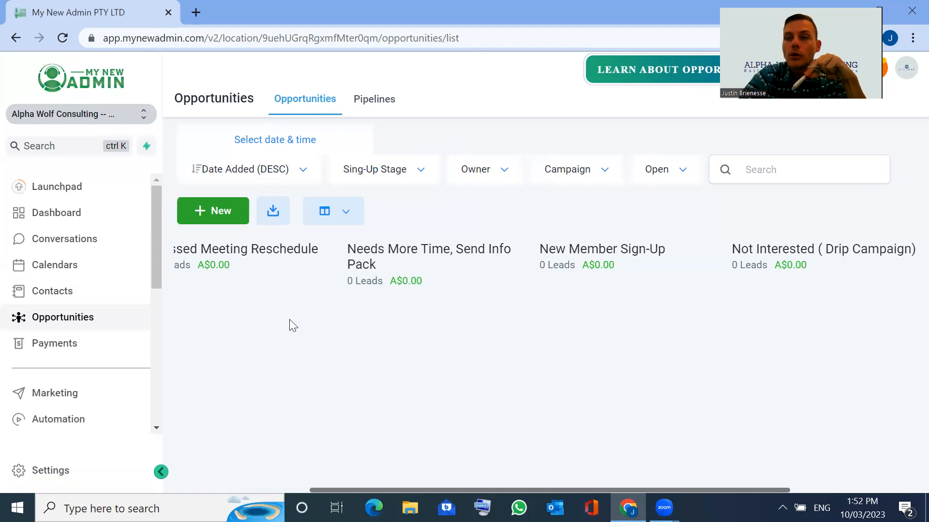
scroll(547, 368, left, 4)
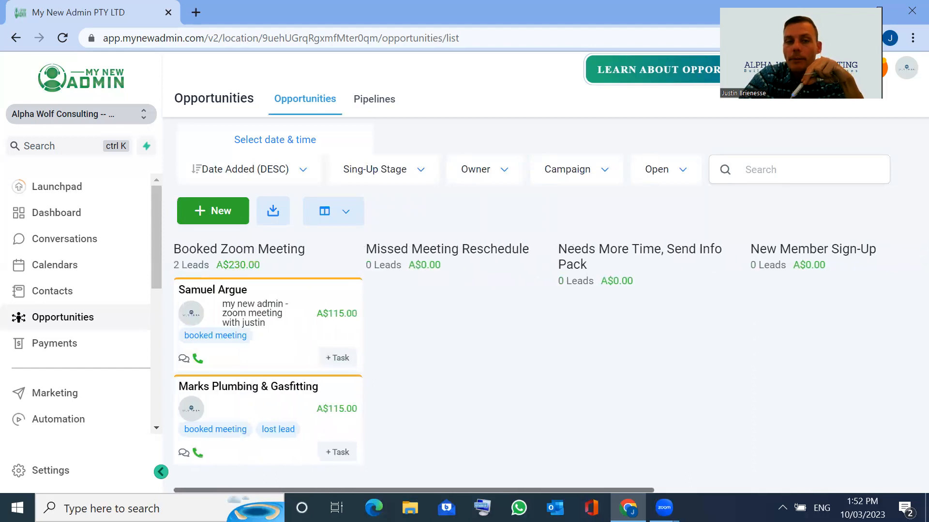
scroll(546, 367, right, 2)
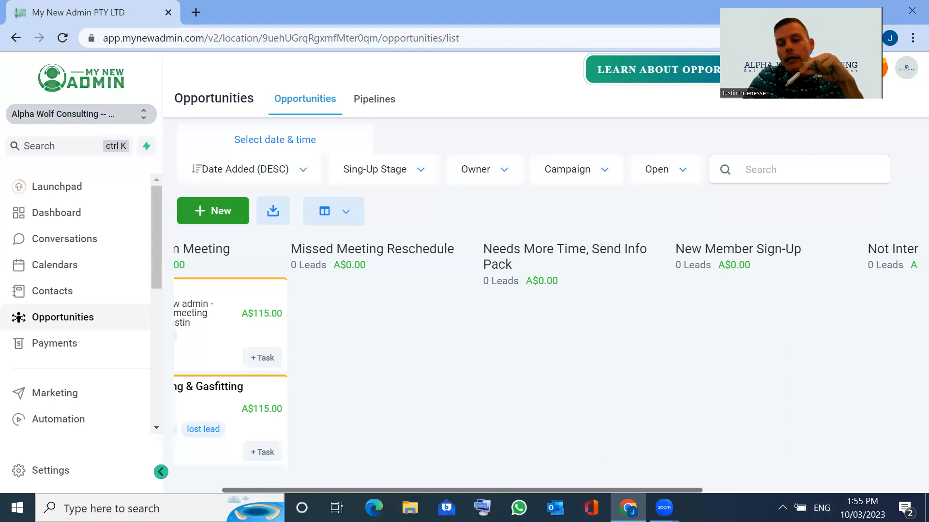
scroll(785, 475, right, 3)
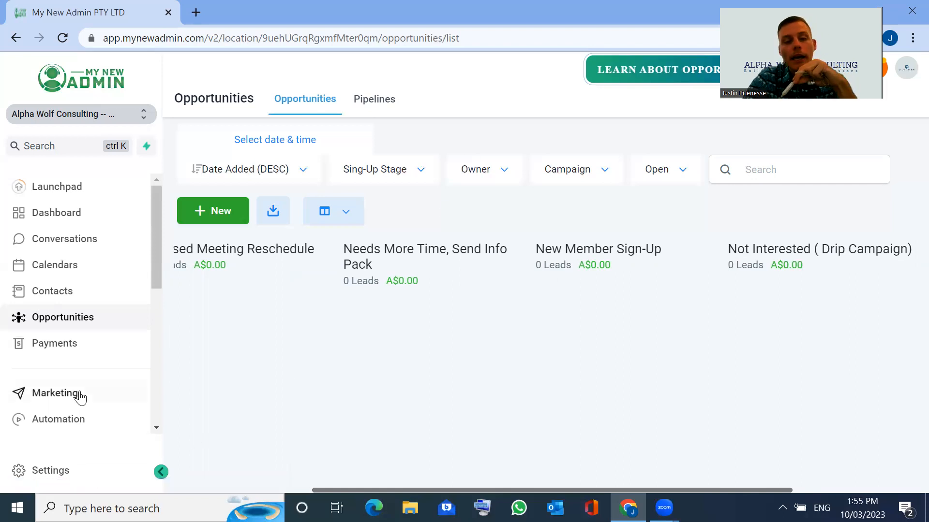
Step: Open the Zoom Meeting Booked workflow from the Book Zoom Stage folder in Automation
click(67, 421)
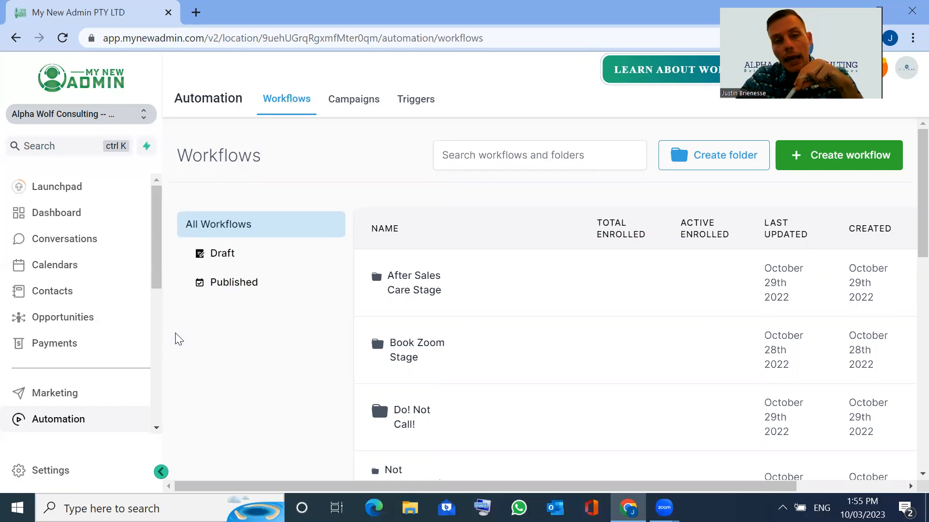
mouse_move(399, 277)
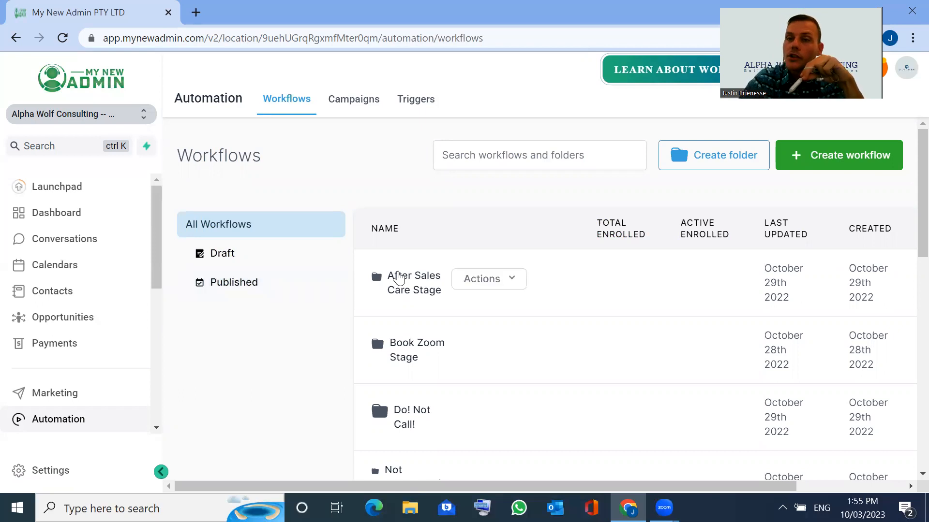
scroll(435, 263, down, 2)
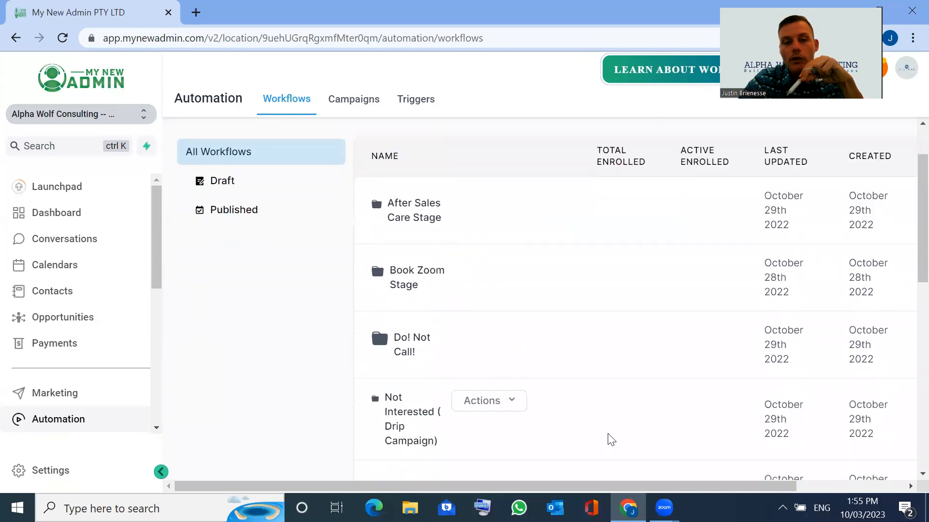
click(409, 286)
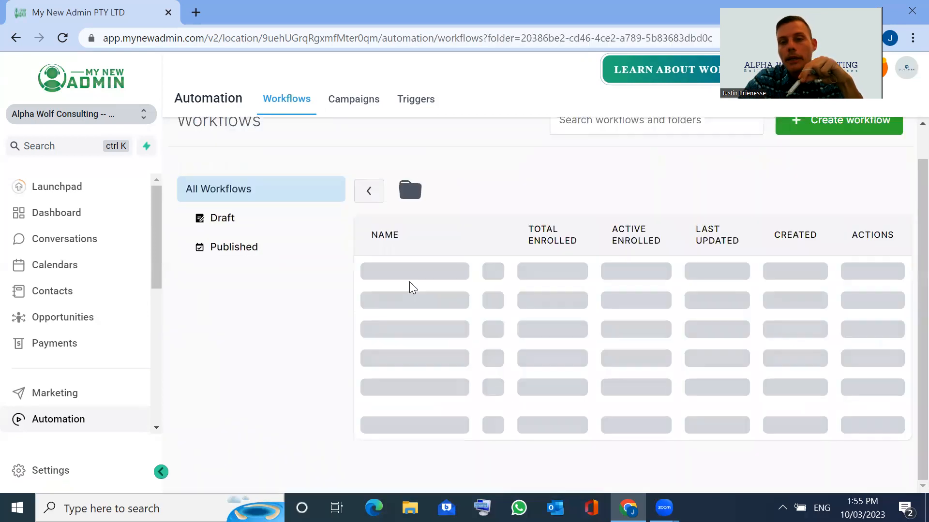
scroll(423, 414, down, 5)
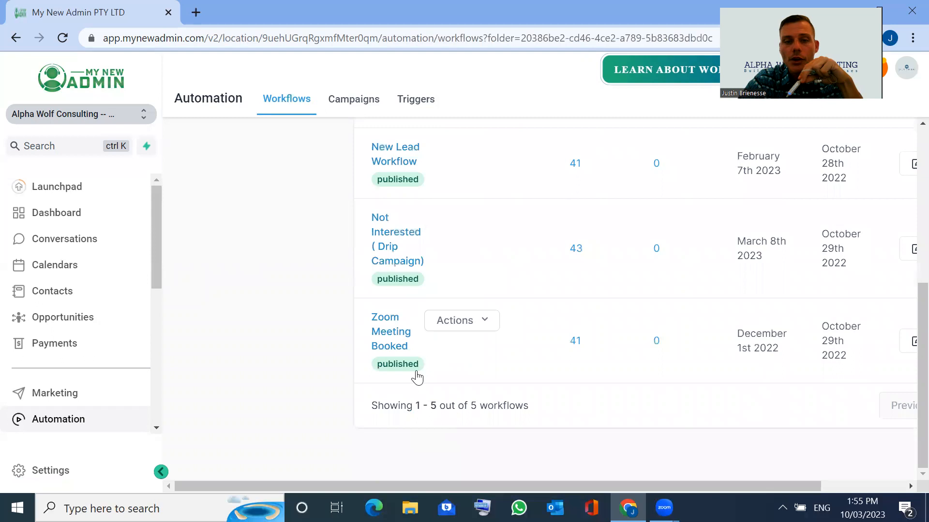
click(392, 333)
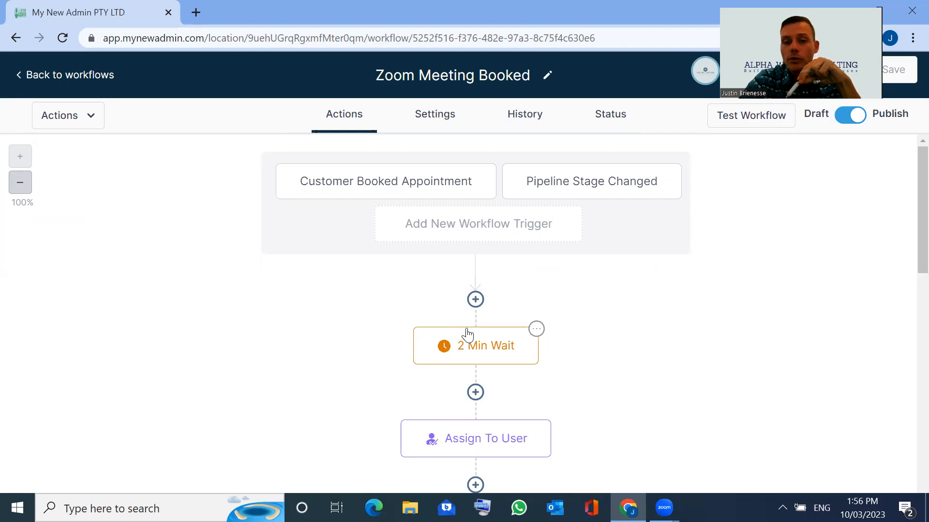
Step: Open the Thank You Text For Booking SMS action in the workflow
scroll(466, 334, down, 6)
scroll(466, 334, down, 10)
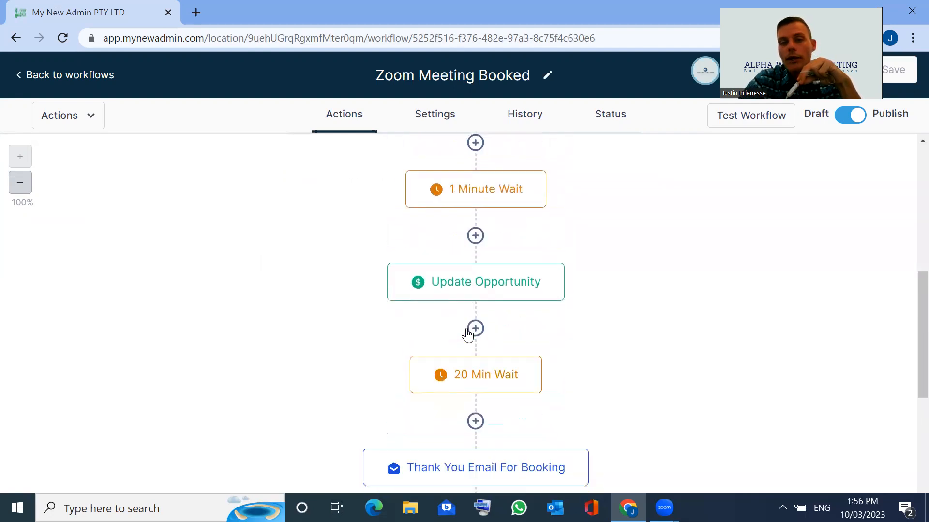
click(486, 289)
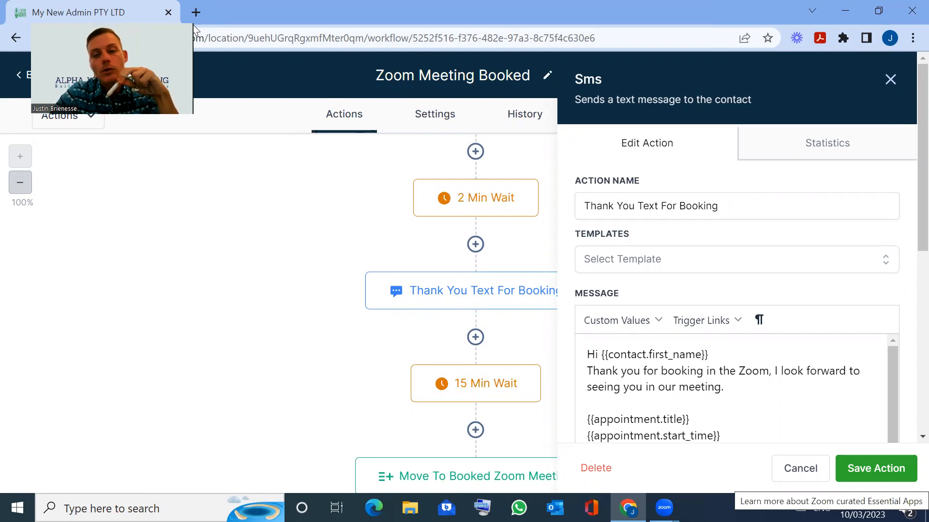
Step: Examine the contact fields available as custom values and read through the SMS message text
click(616, 317)
mouse_move(669, 269)
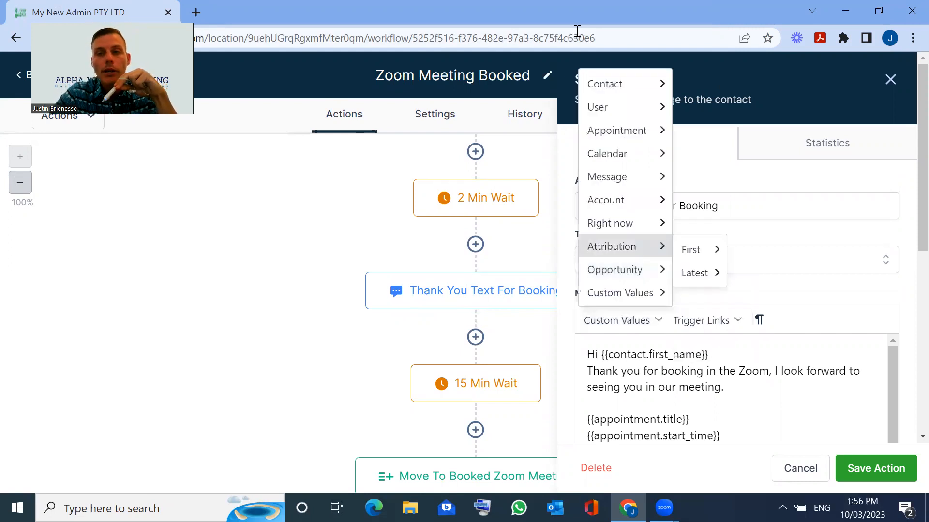
mouse_move(637, 79)
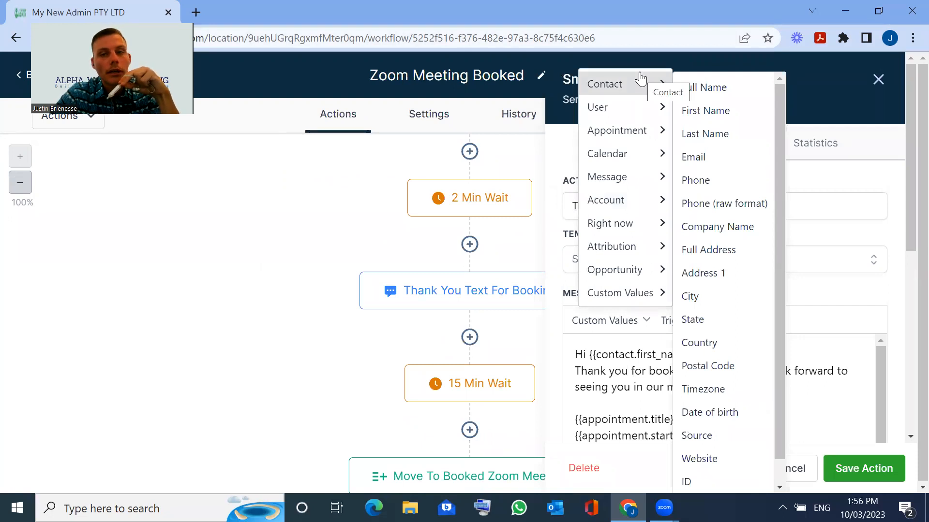
click(854, 117)
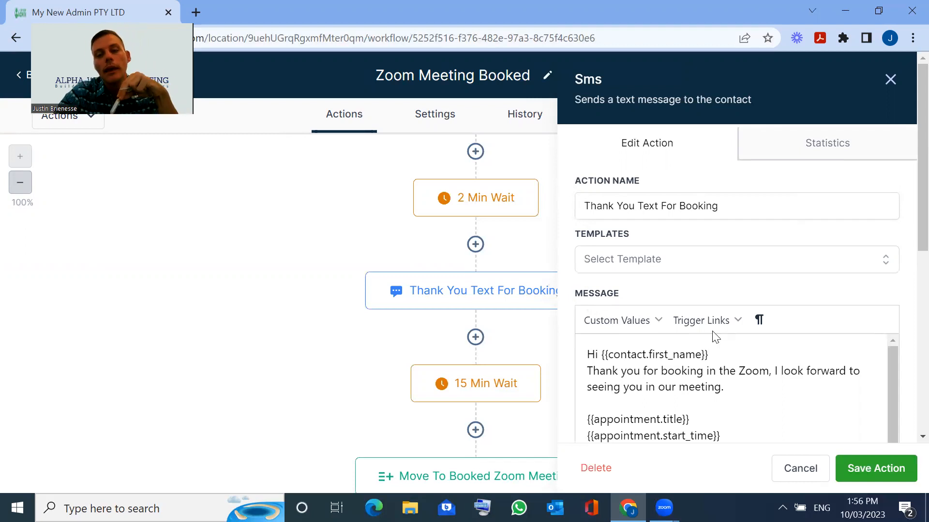
scroll(711, 333, down, 3)
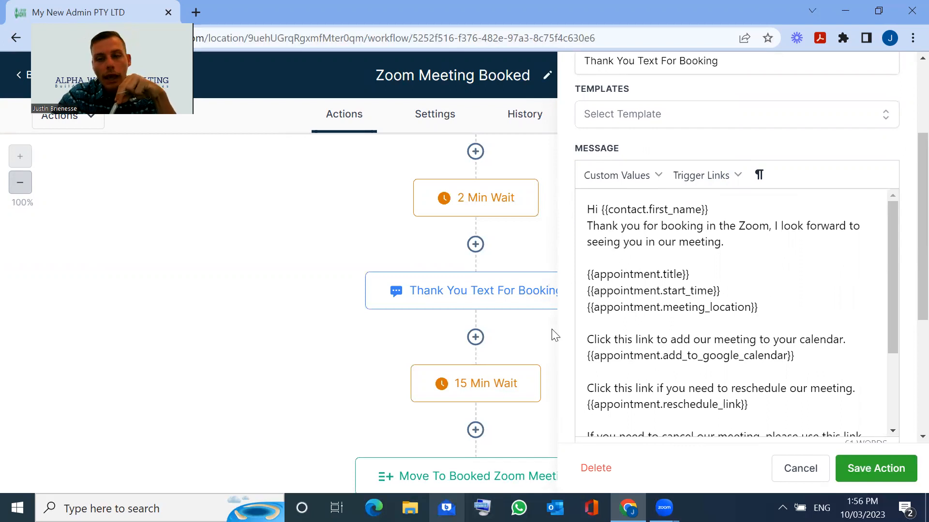
scroll(677, 314, down, 2)
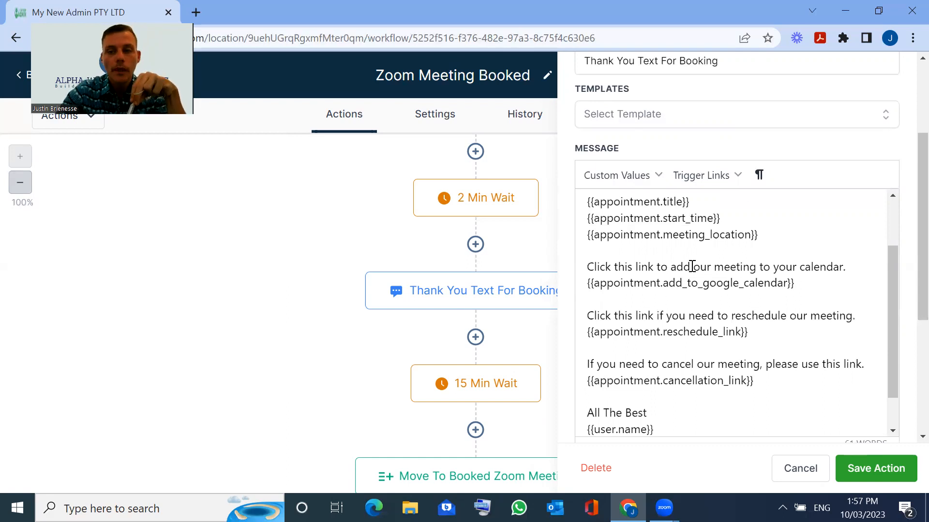
Step: Read the rest of the Thank You Text For Booking message and close the action without saving
scroll(692, 267, down, 2)
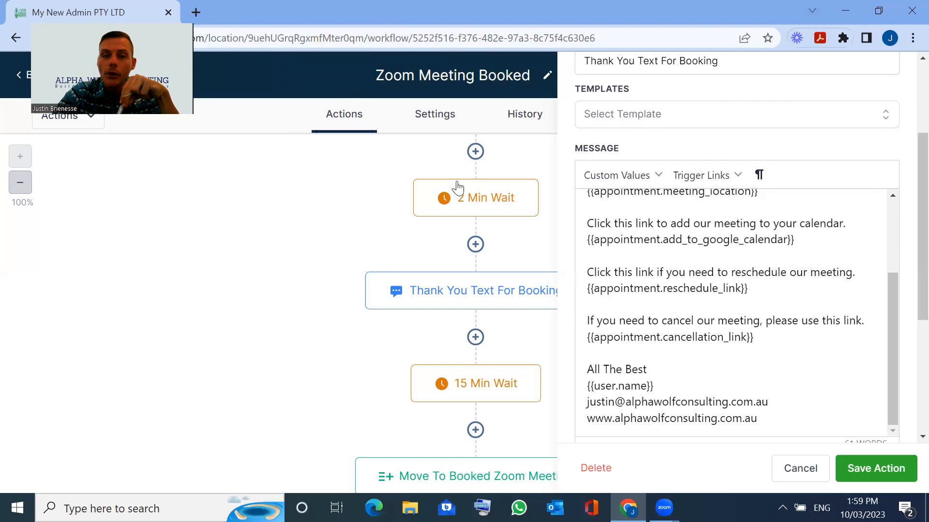
scroll(457, 187, up, 10)
scroll(617, 208, up, 3)
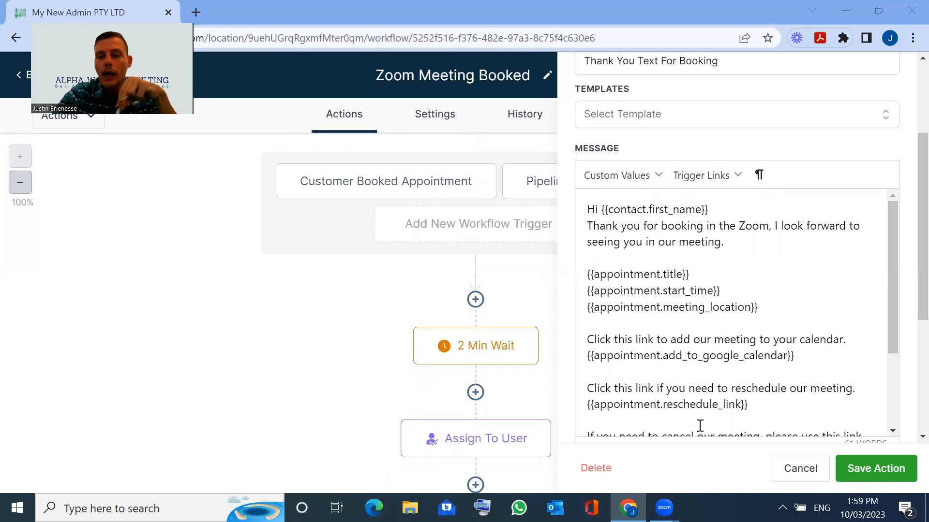
click(787, 473)
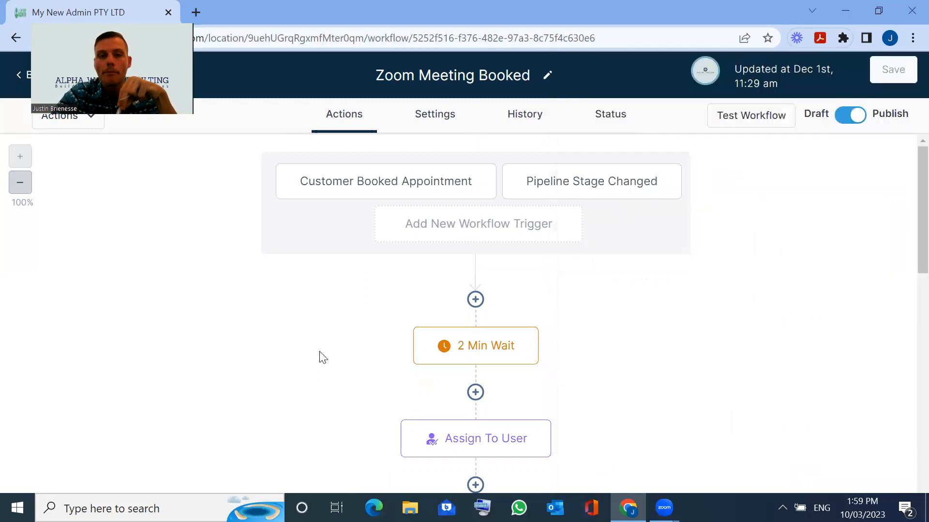
Step: Review the Zoom Meeting Booked workflow from its triggers through the waits, user assignment, tag and opportunity update to the thank-you messages
scroll(323, 357, down, 10)
scroll(323, 357, up, 8)
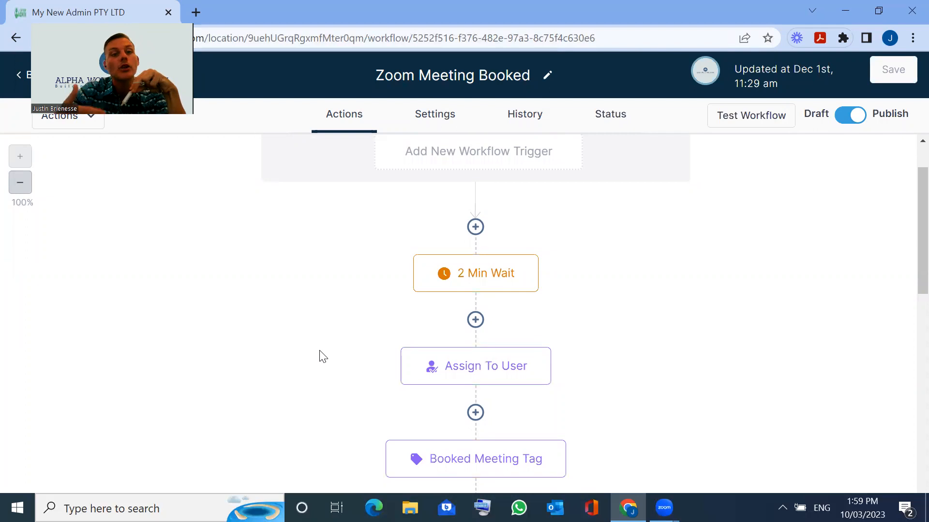
mouse_move(469, 284)
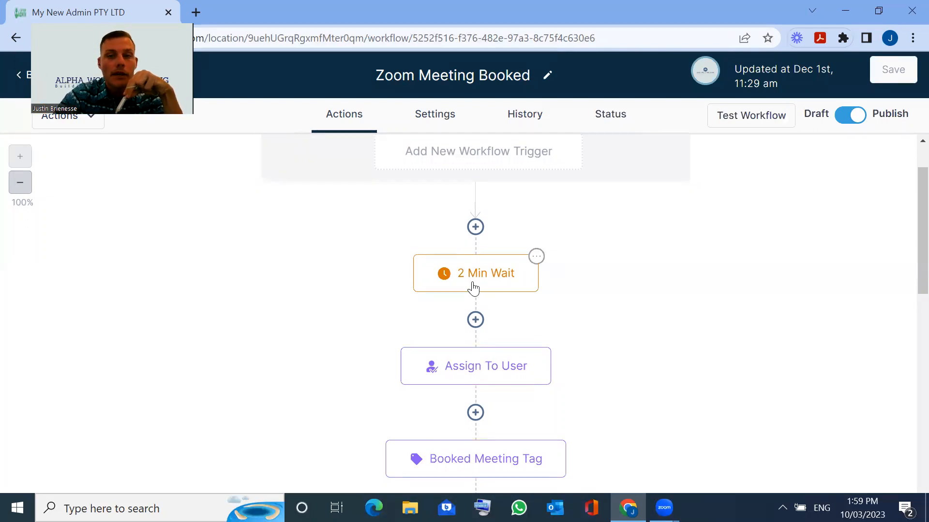
scroll(487, 212, up, 2)
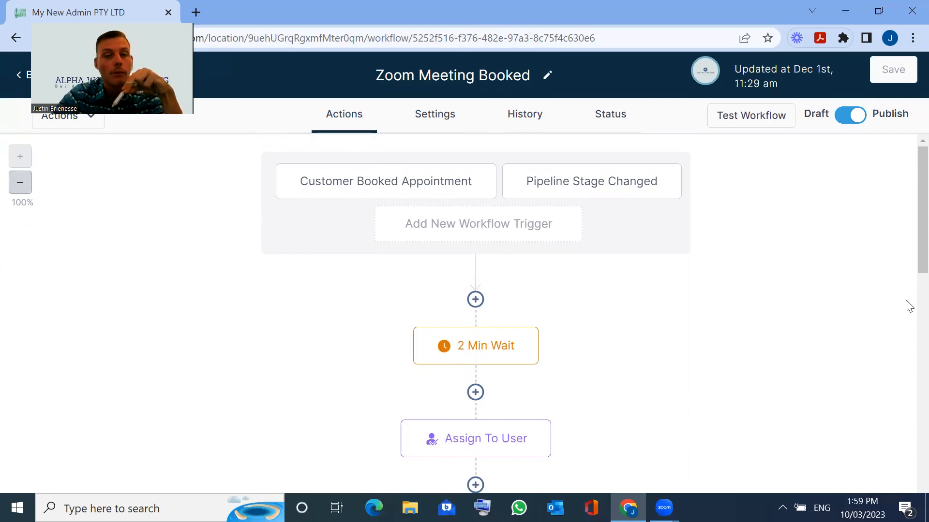
scroll(908, 306, down, 3)
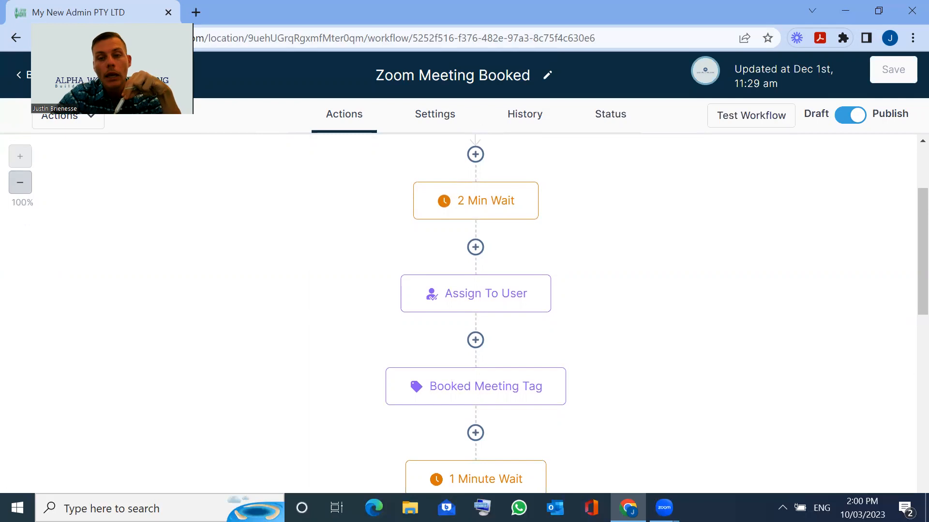
scroll(701, 362, down, 2)
mouse_move(472, 329)
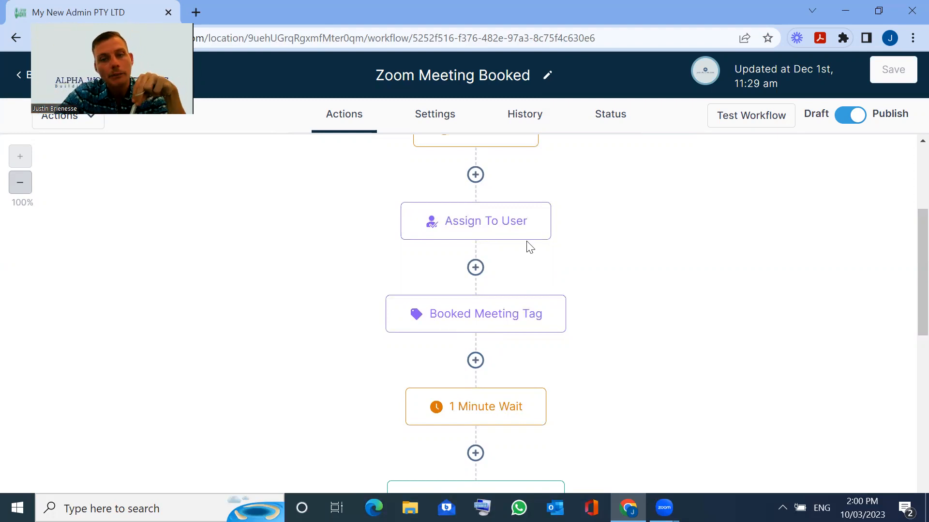
scroll(530, 245, down, 1)
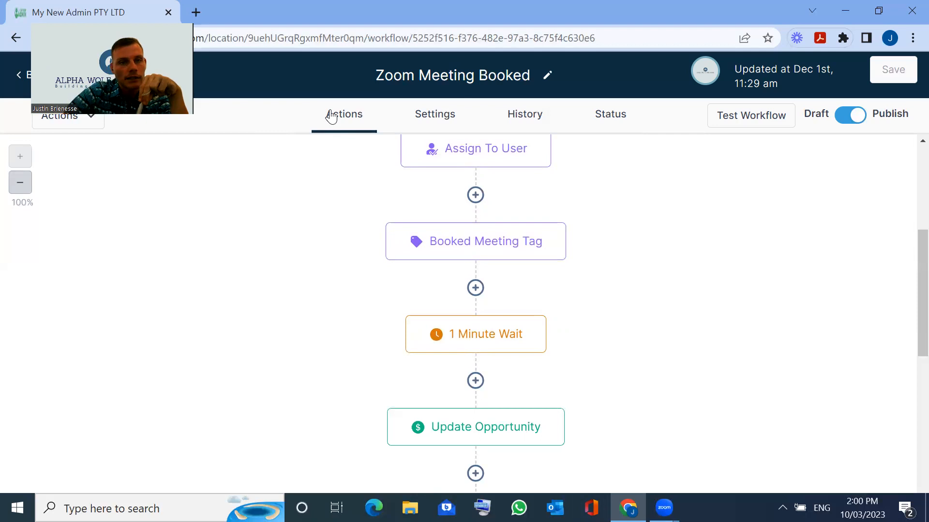
scroll(473, 166, down, 4)
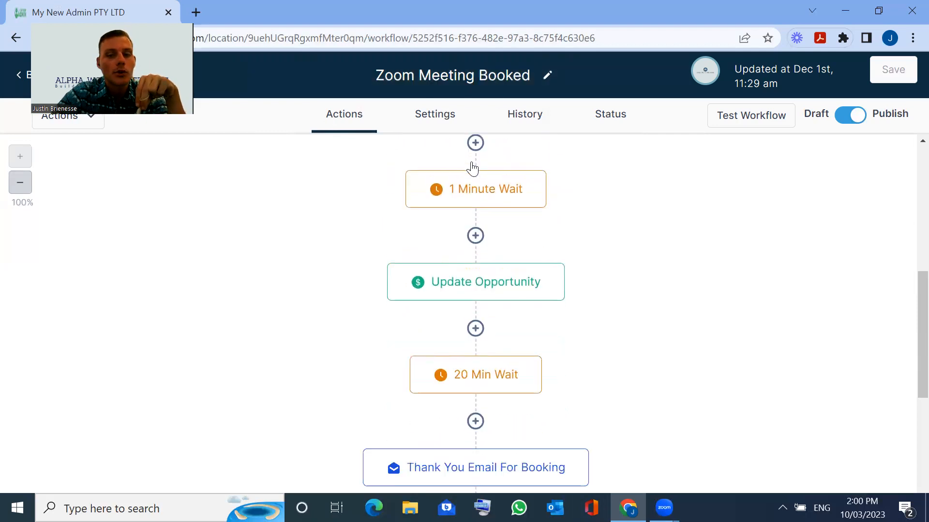
scroll(473, 166, down, 5)
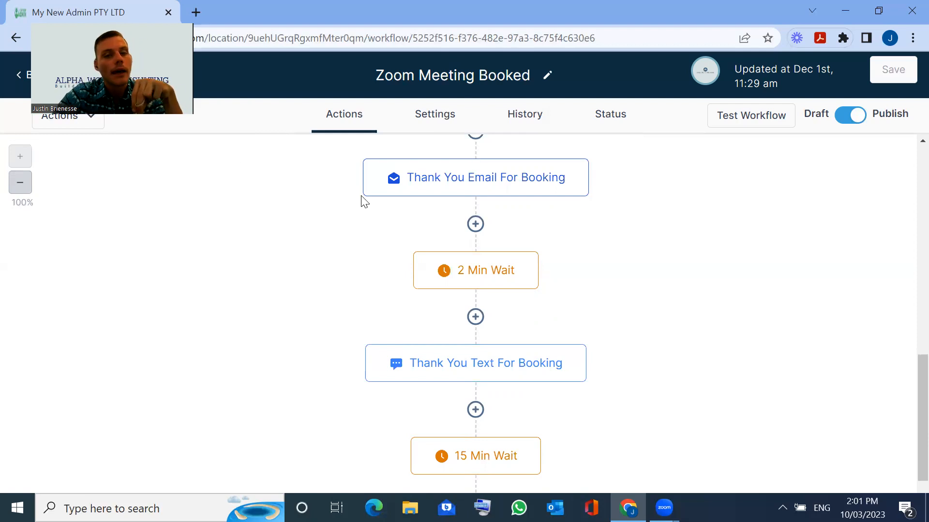
Step: Inspect the settings of the Move To Booked Zoom Meeting action in the workflow and close it without saving
scroll(322, 279, down, 3)
mouse_move(531, 357)
scroll(532, 357, up, 2)
scroll(532, 356, down, 2)
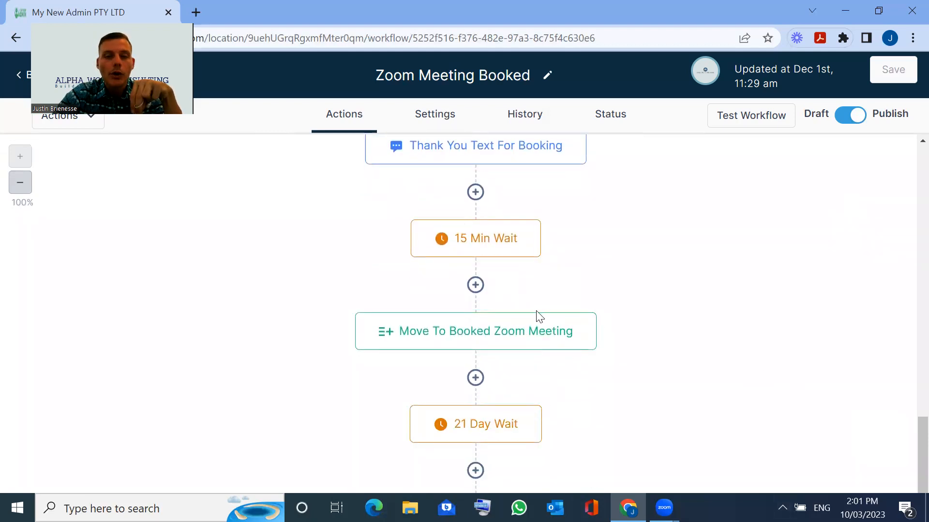
click(517, 343)
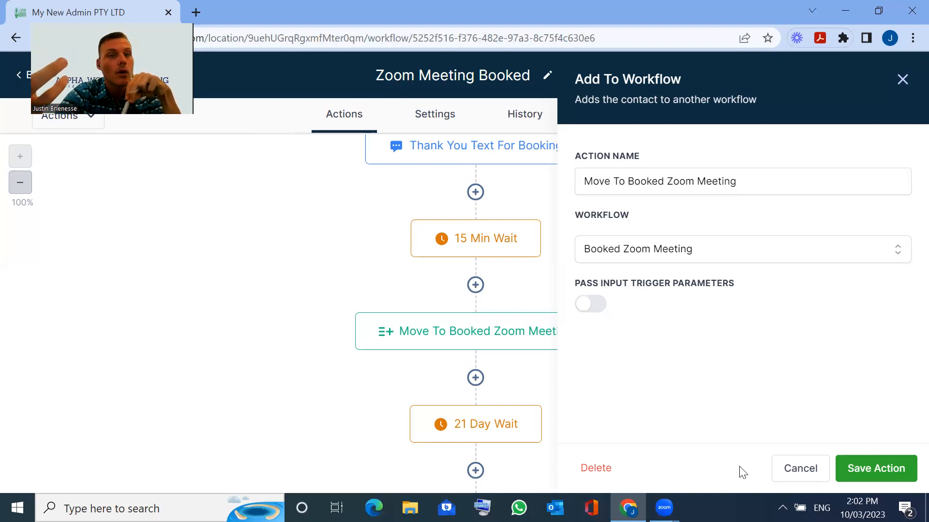
click(800, 469)
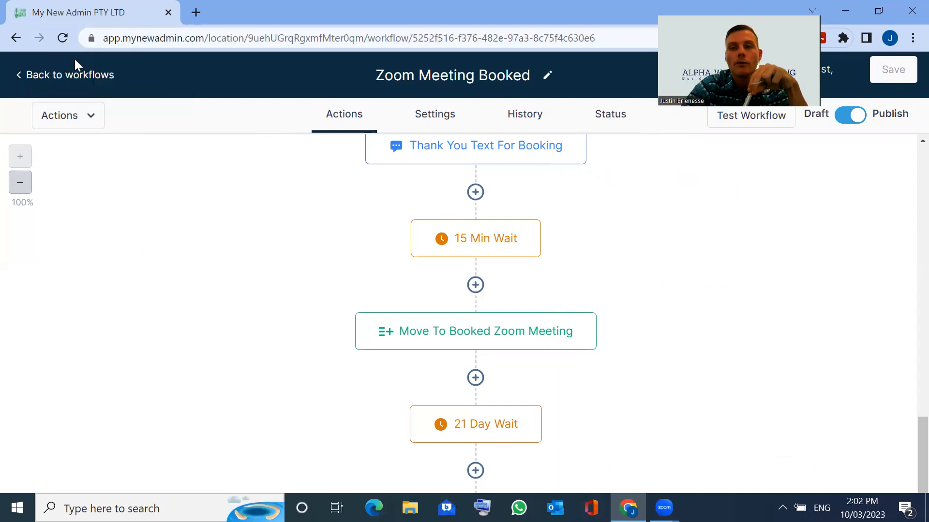
Step: Return to the workflows list, open the help library and look through its topics
click(73, 74)
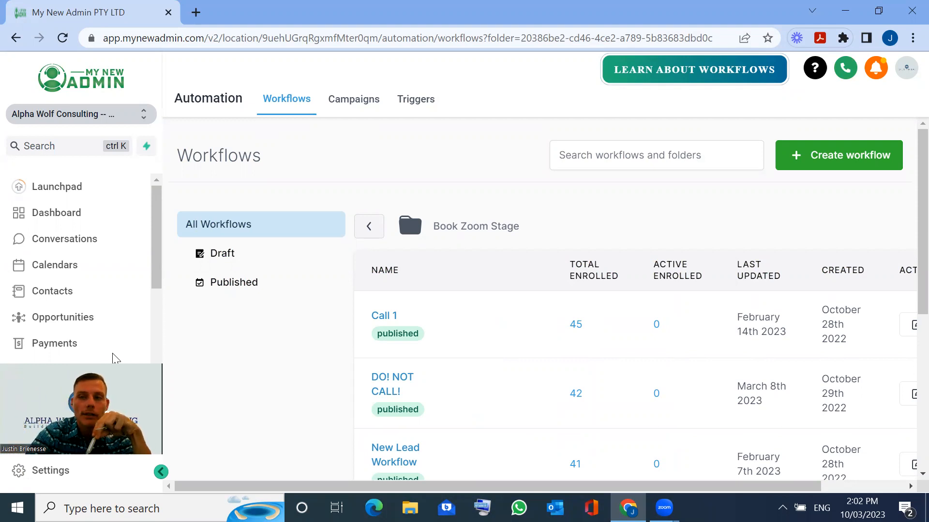
click(821, 166)
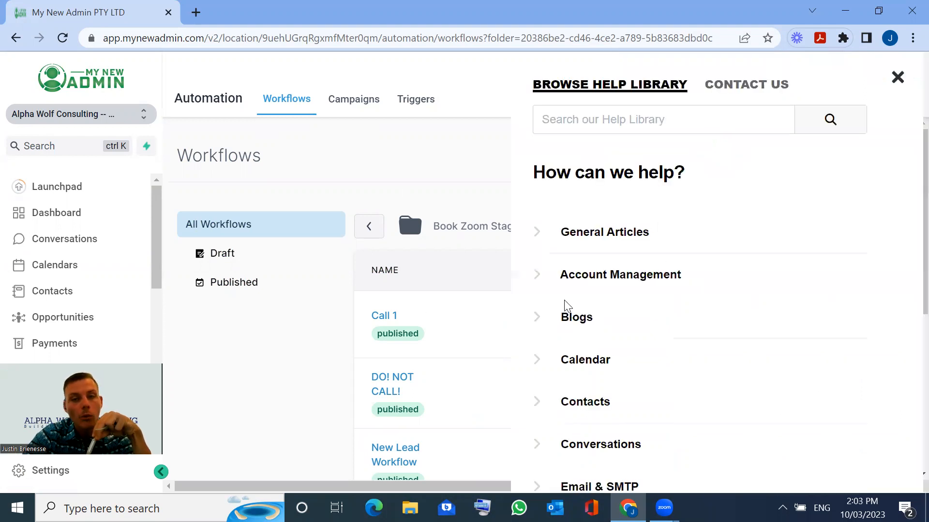
scroll(615, 177, down, 2)
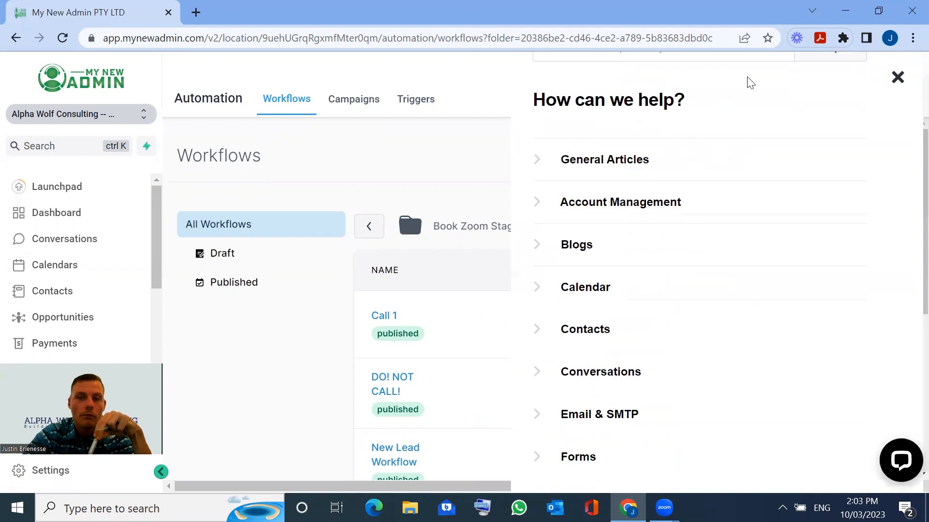
scroll(578, 155, up, 2)
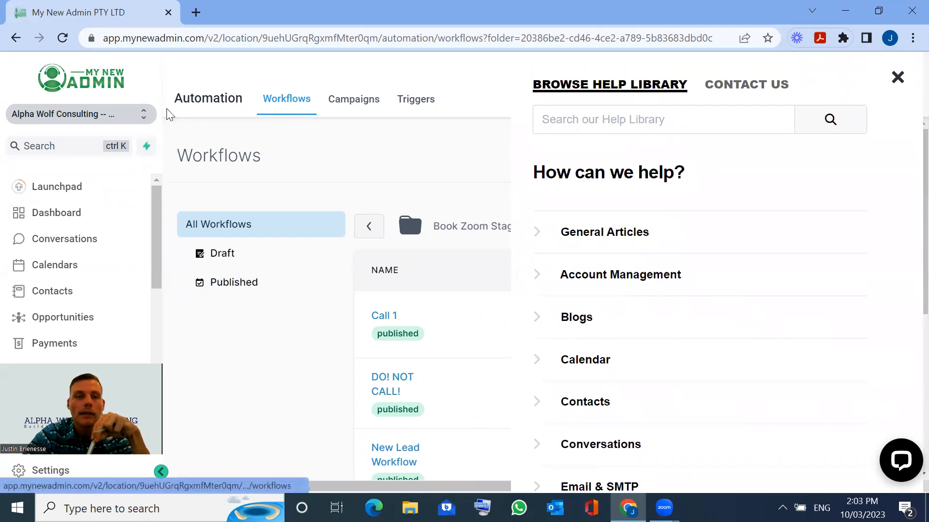
Step: Go to the dashboard, close the help library and look over the opportunity figures, funnel and stages distribution
click(59, 213)
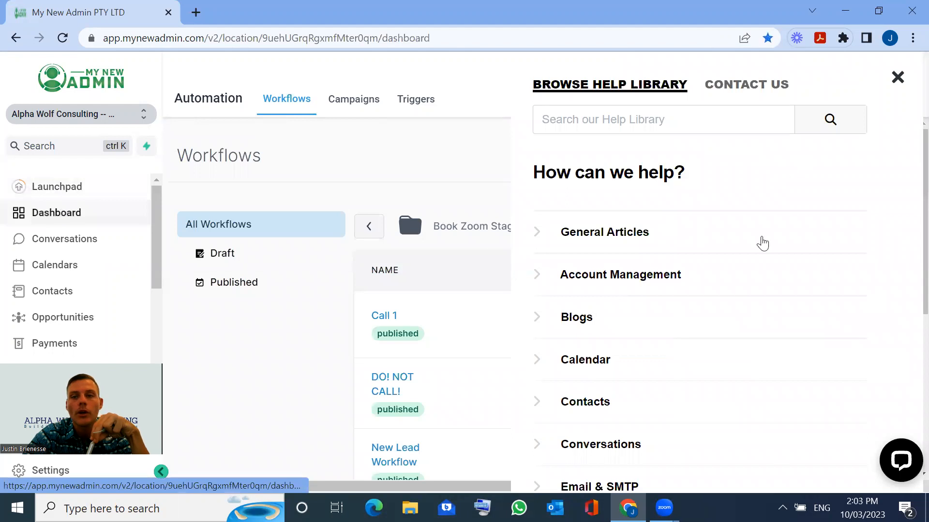
click(897, 78)
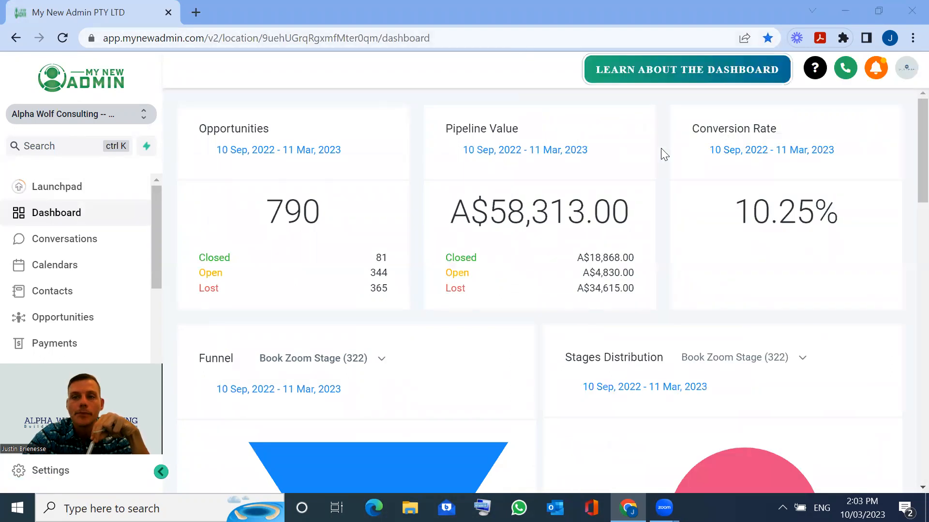
scroll(820, 182, down, 5)
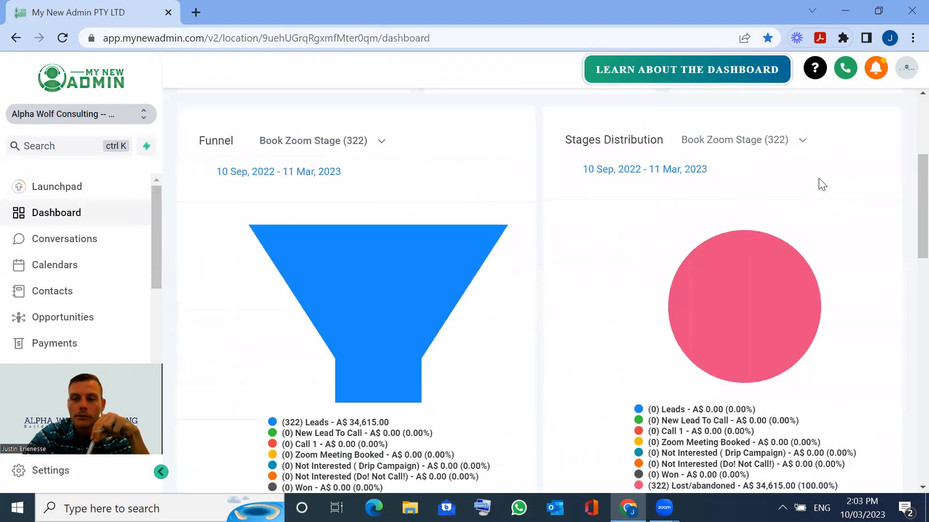
scroll(821, 182, up, 5)
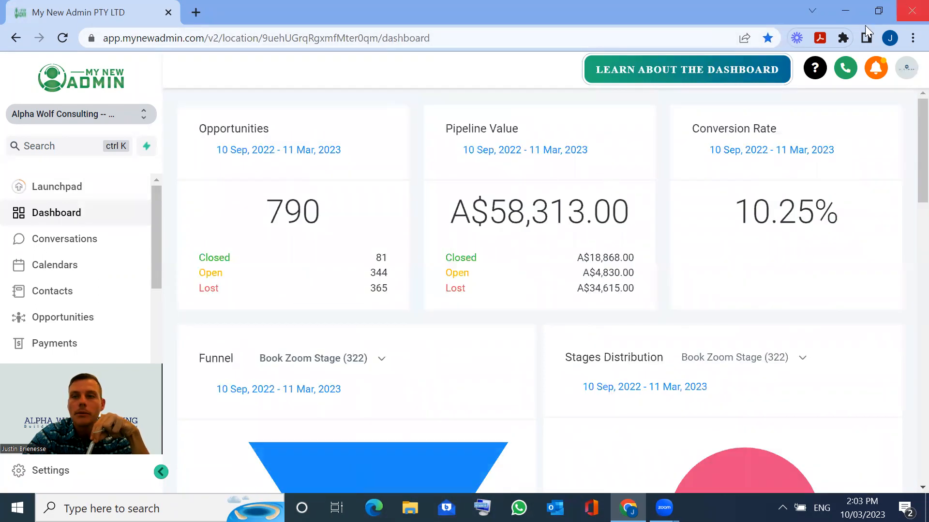
Step: Open the Learn About The Dashboard introduction, read it and mark it as done
click(690, 73)
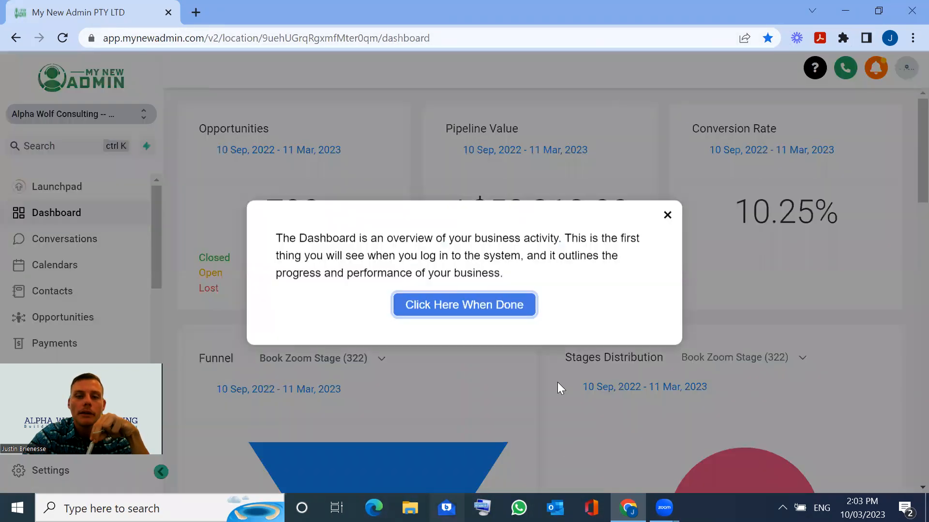
click(507, 304)
click(751, 80)
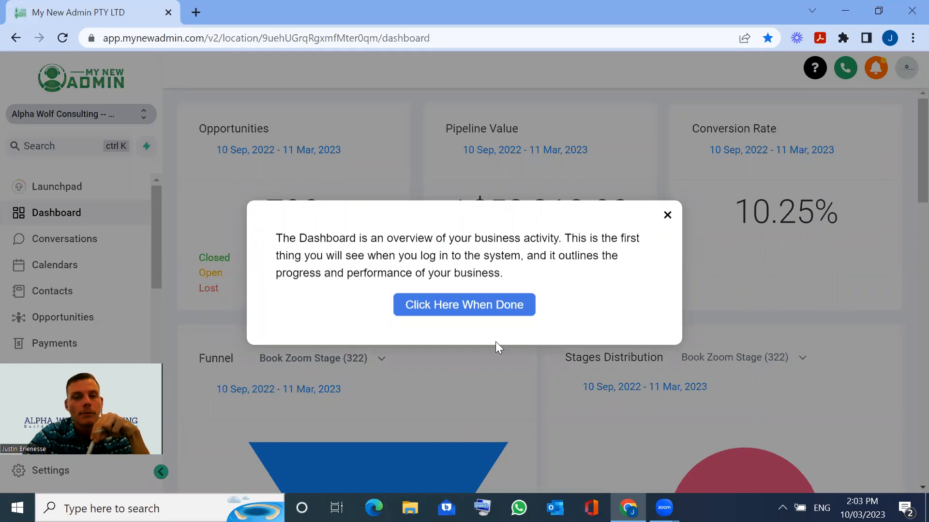
click(499, 316)
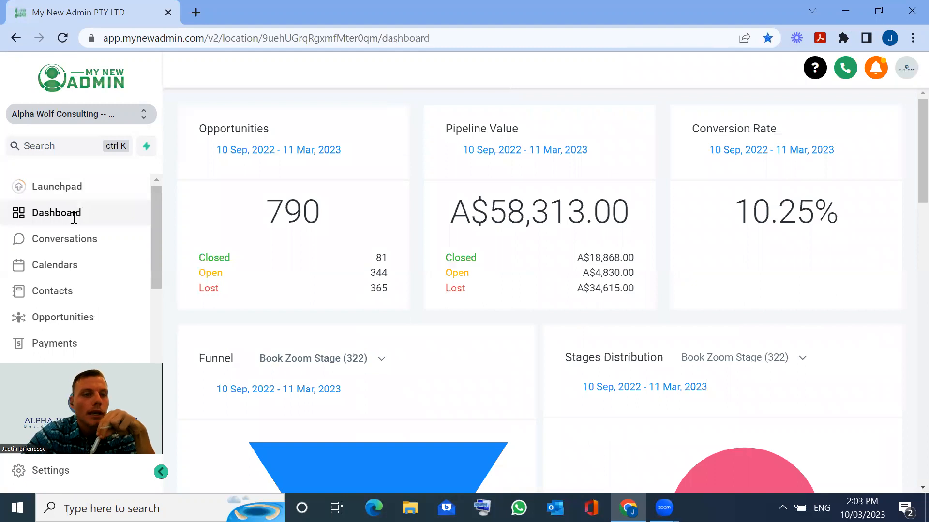
Step: Open the Conversations section and follow its guided tour from the introduction through to the end
click(72, 239)
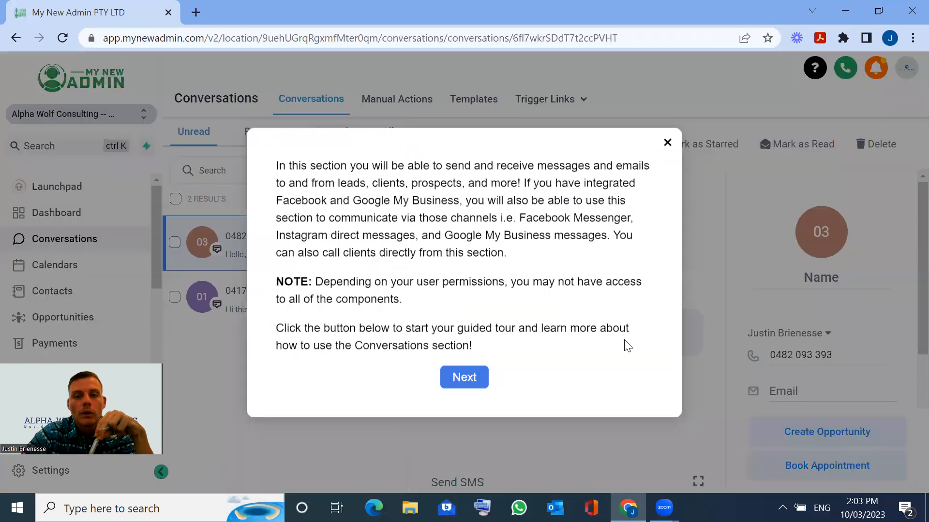
click(472, 378)
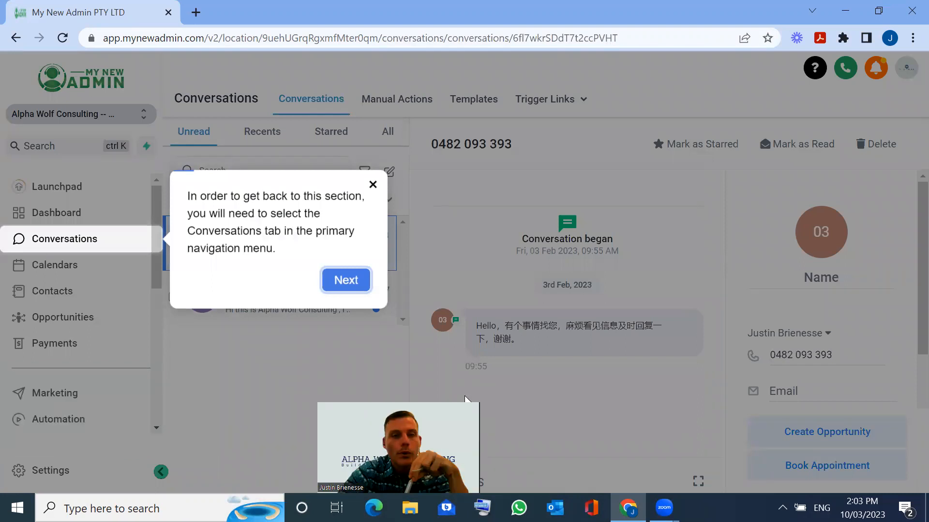
click(346, 284)
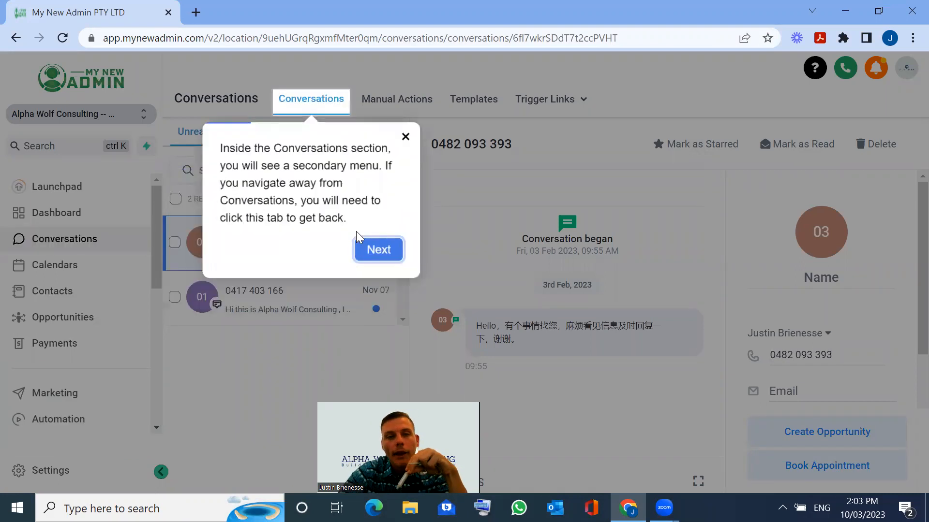
click(372, 241)
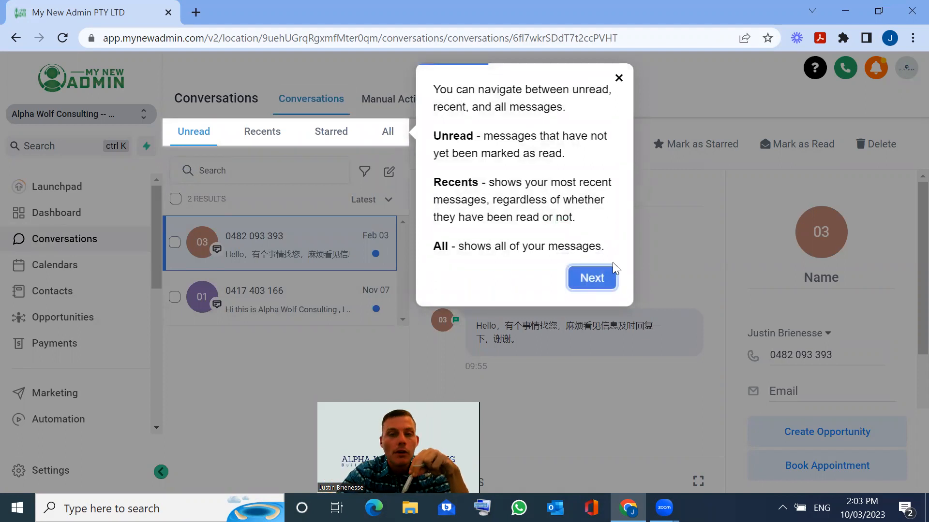
click(596, 276)
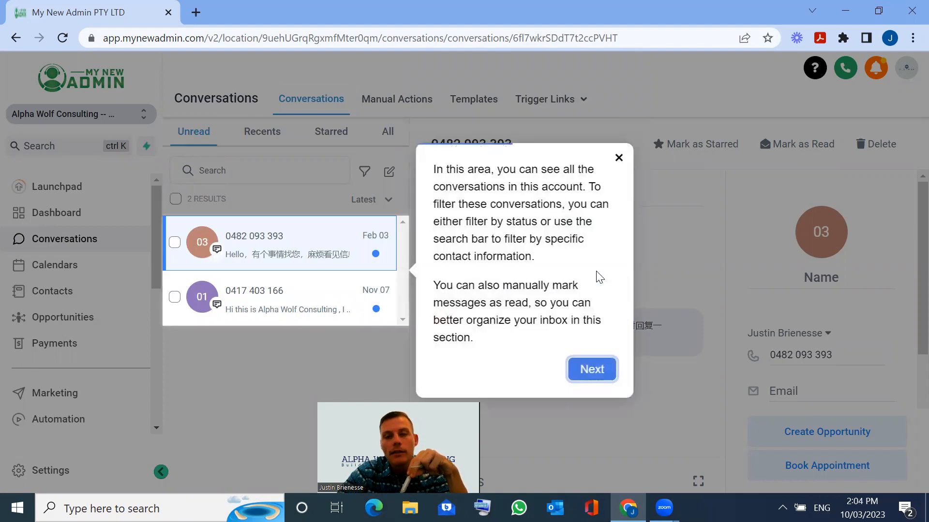
click(590, 368)
click(721, 460)
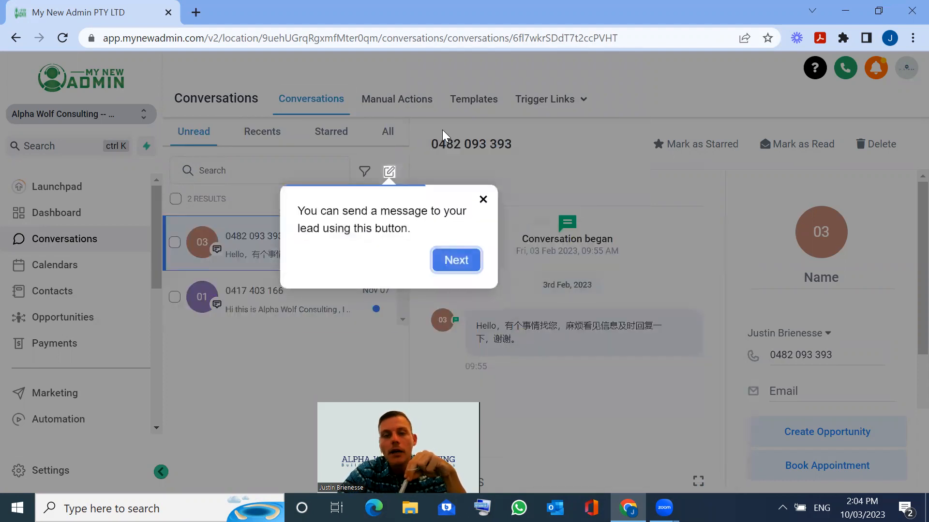
click(469, 262)
click(536, 209)
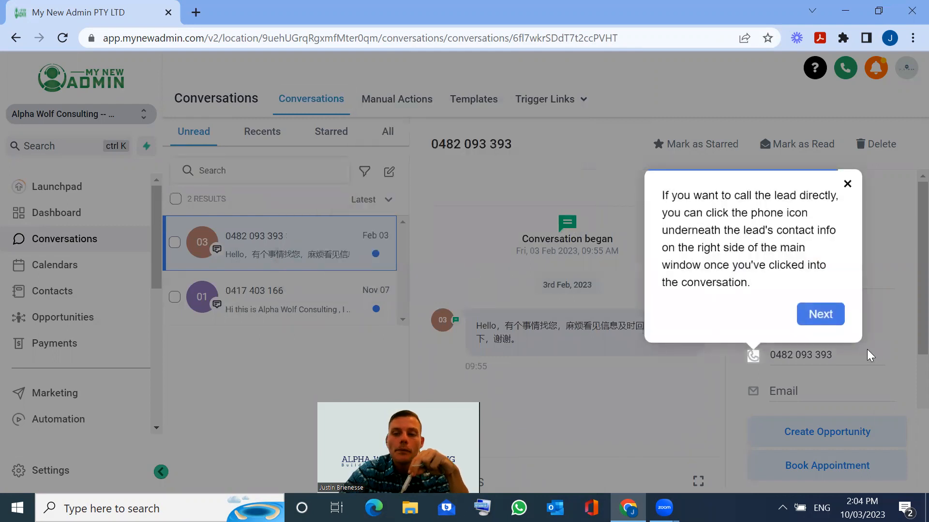
click(821, 312)
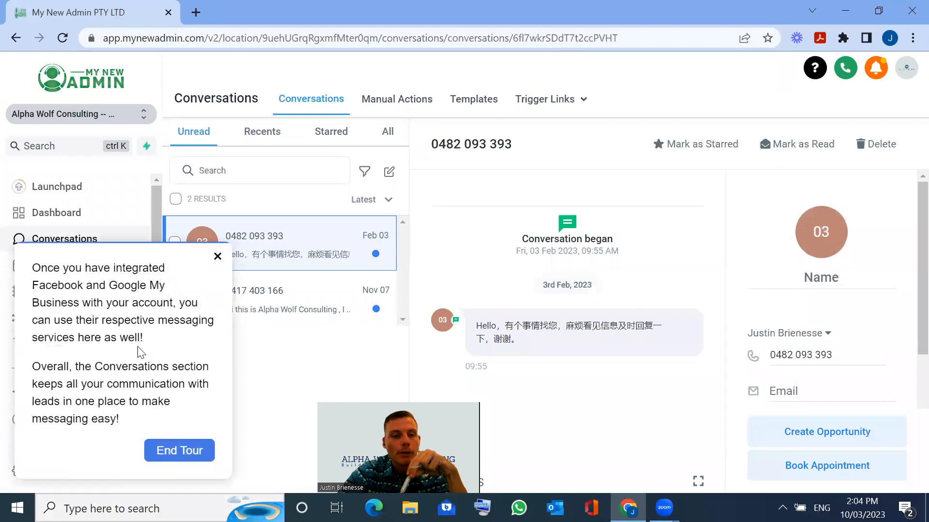
click(191, 451)
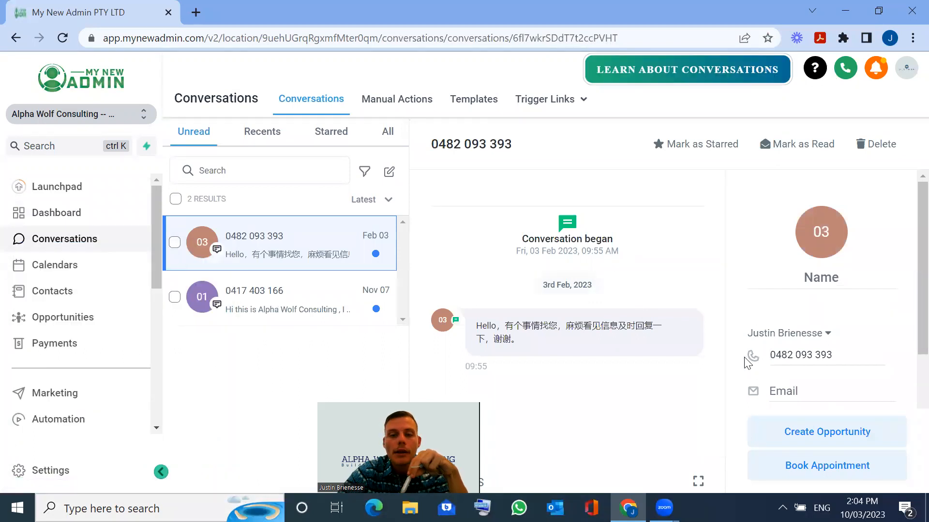
Step: Open the help library's General Articles topic and read the List of Custom Values article through to the end
click(728, 73)
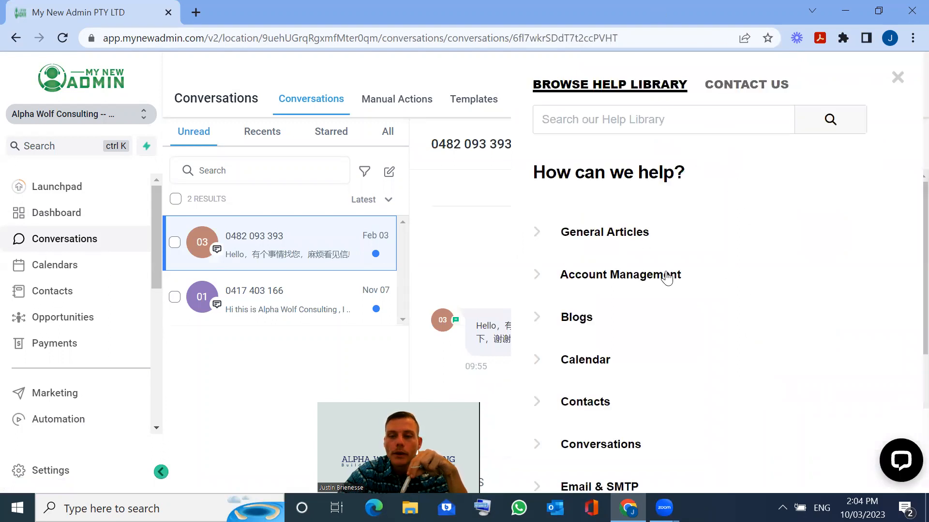
scroll(656, 237, down, 5)
scroll(629, 290, up, 5)
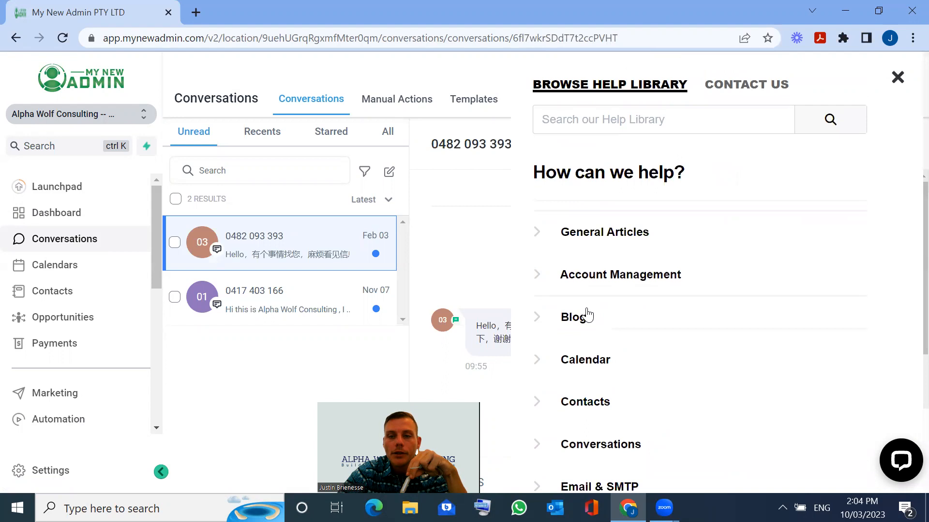
click(587, 233)
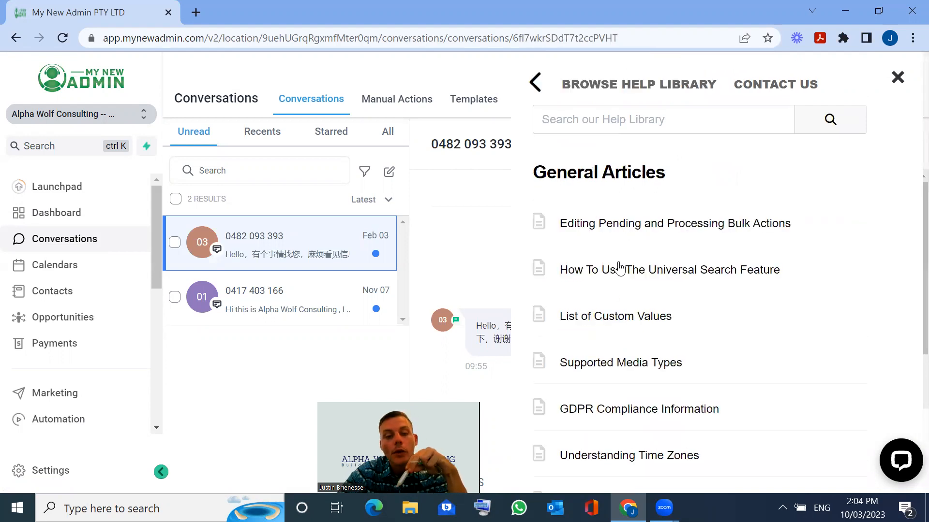
click(632, 317)
scroll(655, 261, down, 20)
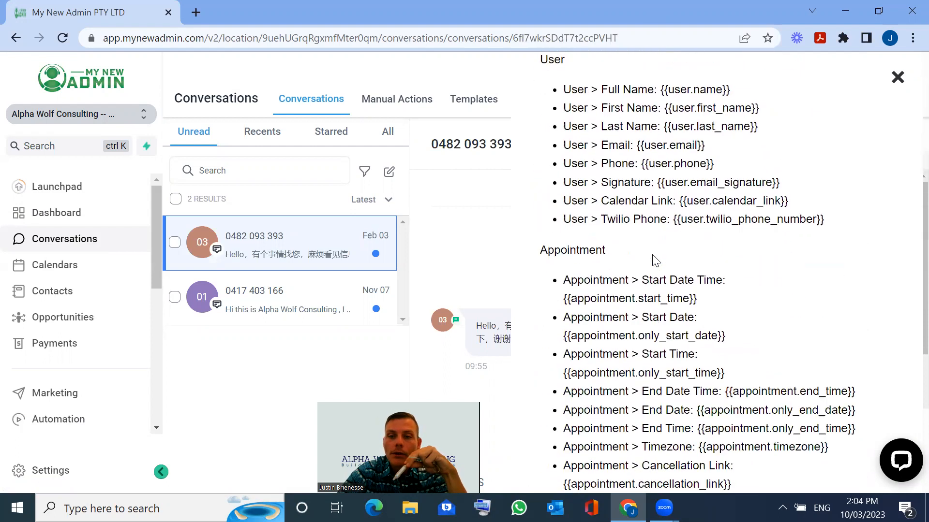
scroll(655, 262, down, 15)
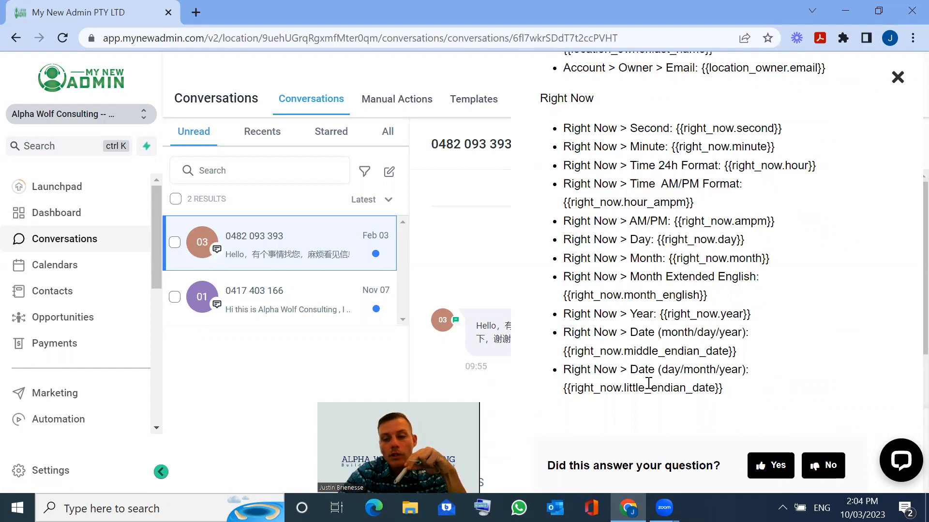
Step: Open Chat Support, look over its name, email and question form, and close the chat and the help library
click(897, 461)
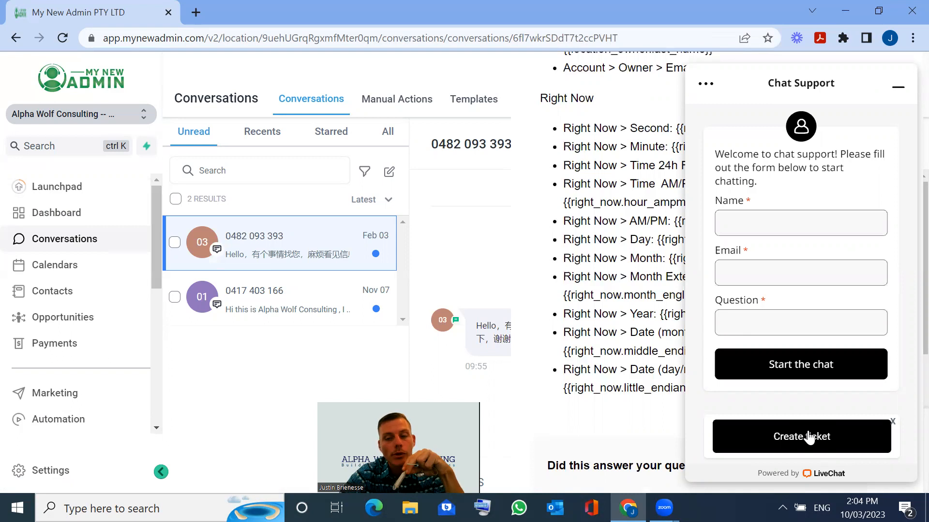
click(796, 223)
click(719, 378)
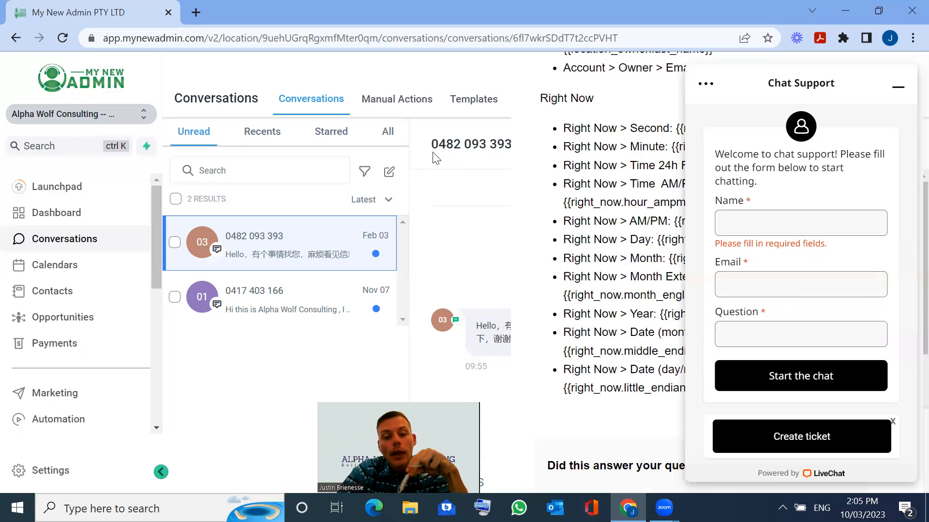
click(906, 85)
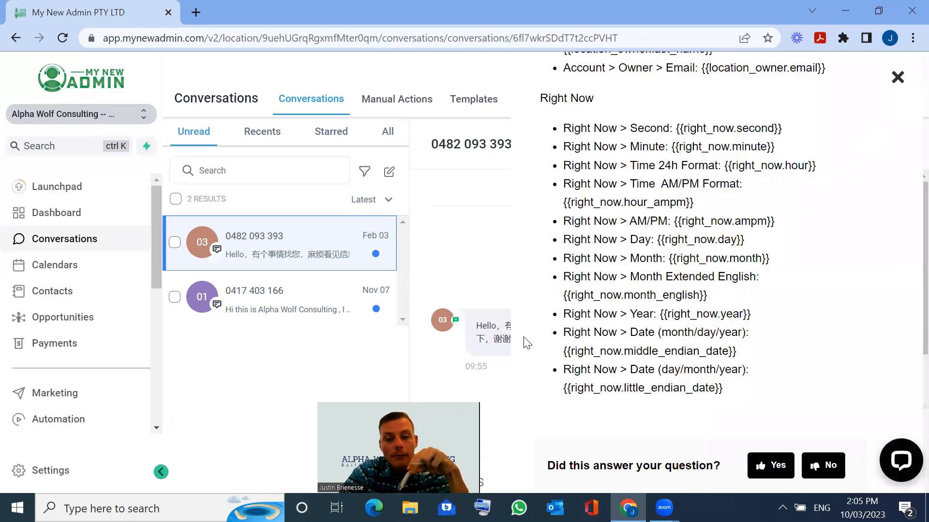
scroll(527, 342, up, 2)
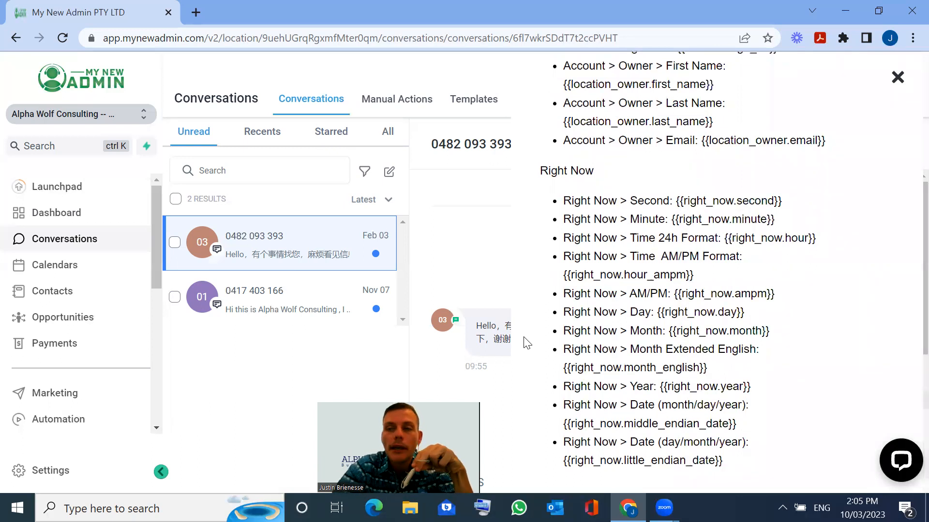
click(896, 79)
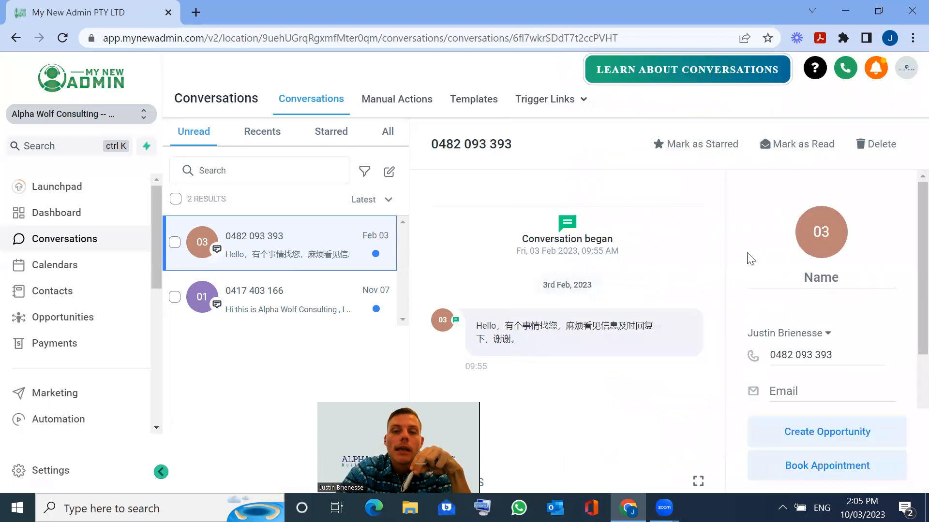